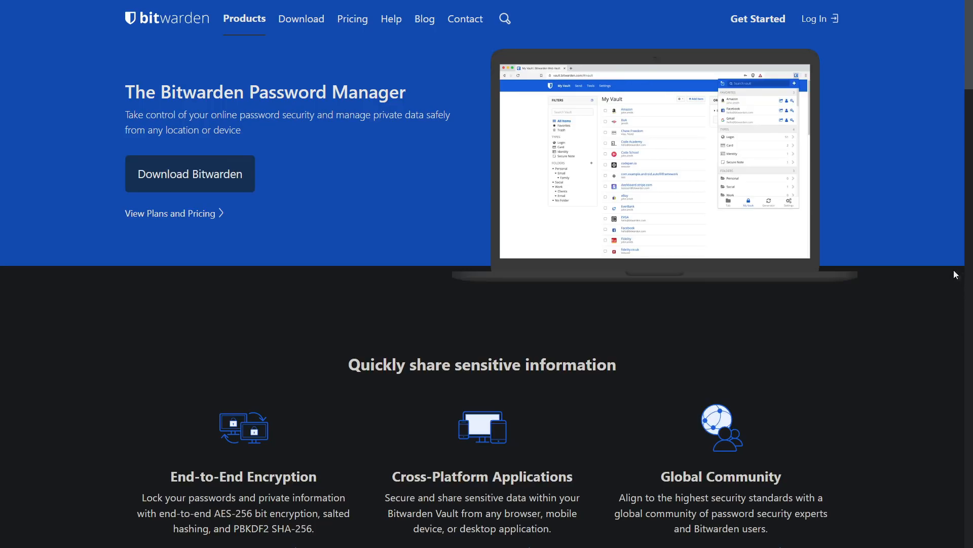
# Scroll the Bitwarden home page past the Send section down to How Bitwarden Works.
pyautogui.scroll(-4, 944, 276)
pyautogui.scroll(-1, 958, 306)
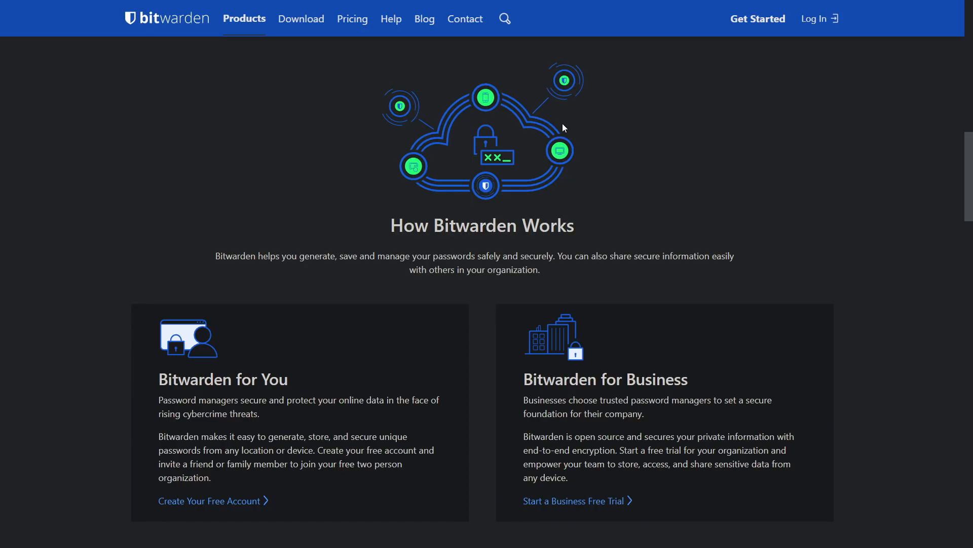
pyautogui.scroll(-5, 562, 123)
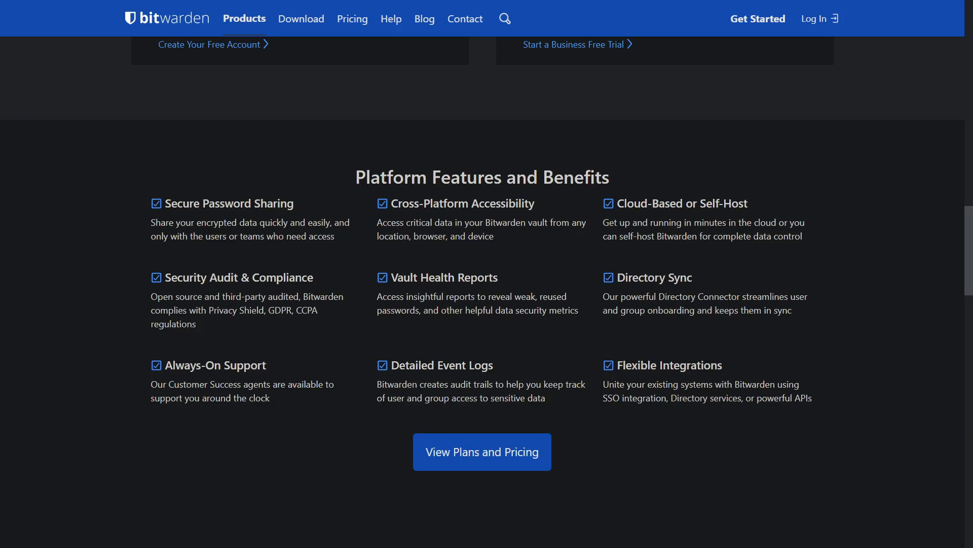
# Scroll through Platform Features, Install and Sync, and Proven Security, then back to the features grid.
pyautogui.scroll(-7, 523, 226)
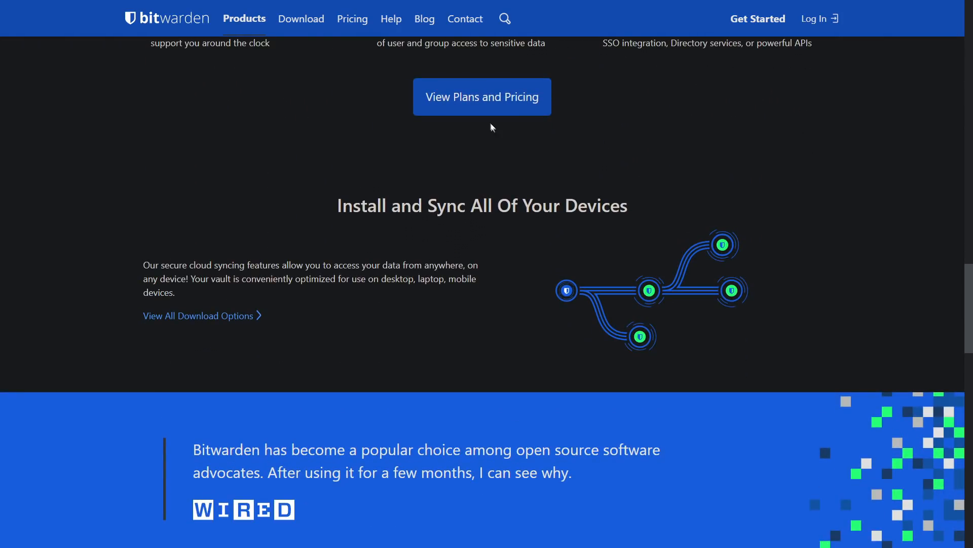
pyautogui.scroll(-10, 617, 160)
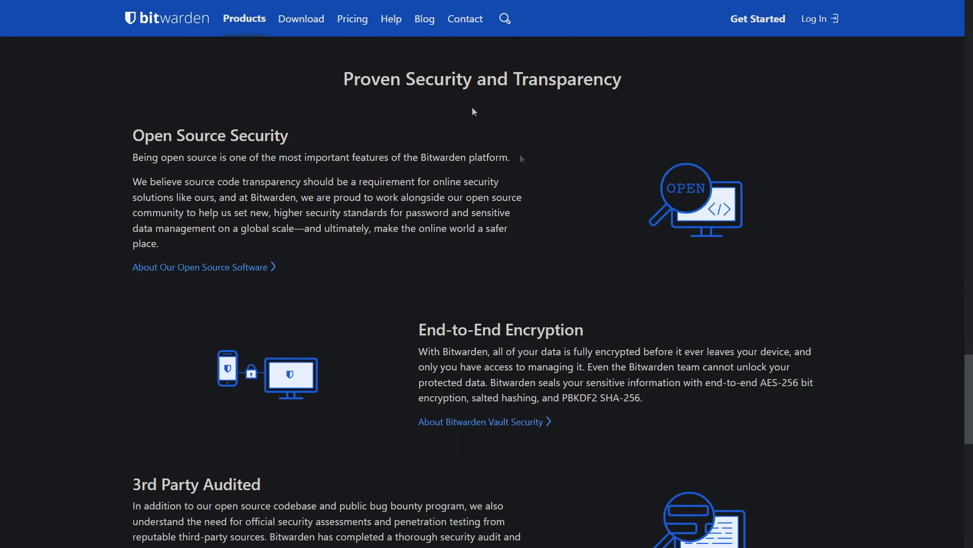
pyautogui.scroll(-5, 619, 174)
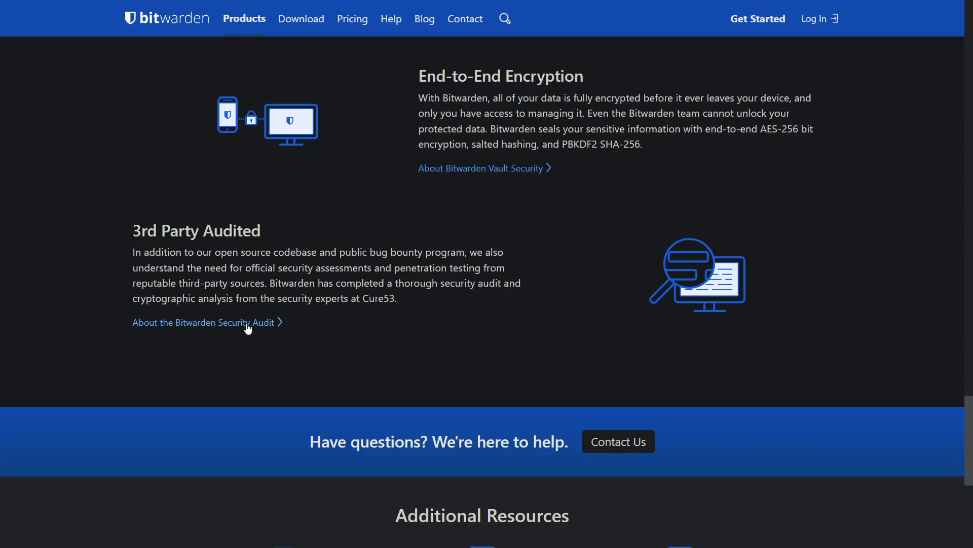
pyautogui.scroll(15, 733, 262)
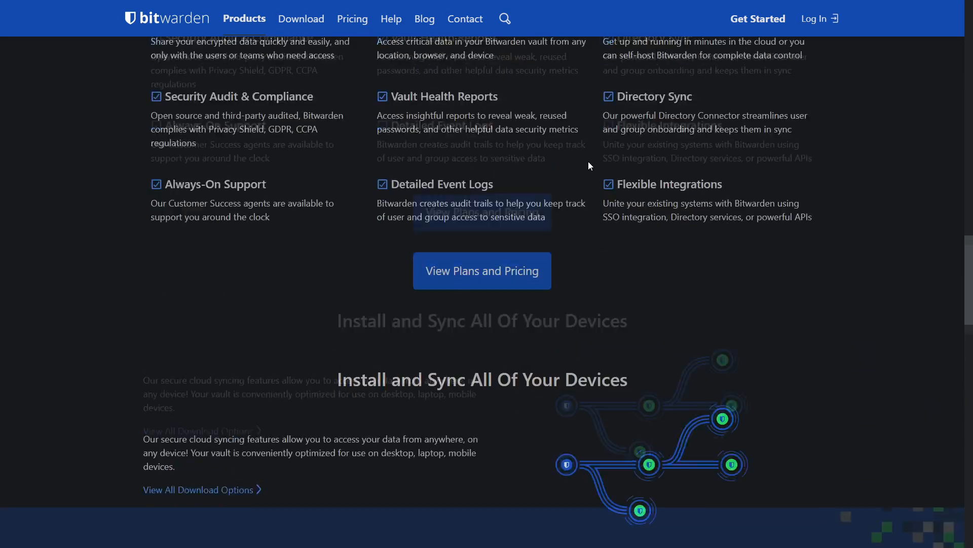
# Open the Plans and Pricing page and show the Personal Plans tab with its prices.
pyautogui.click(477, 310)
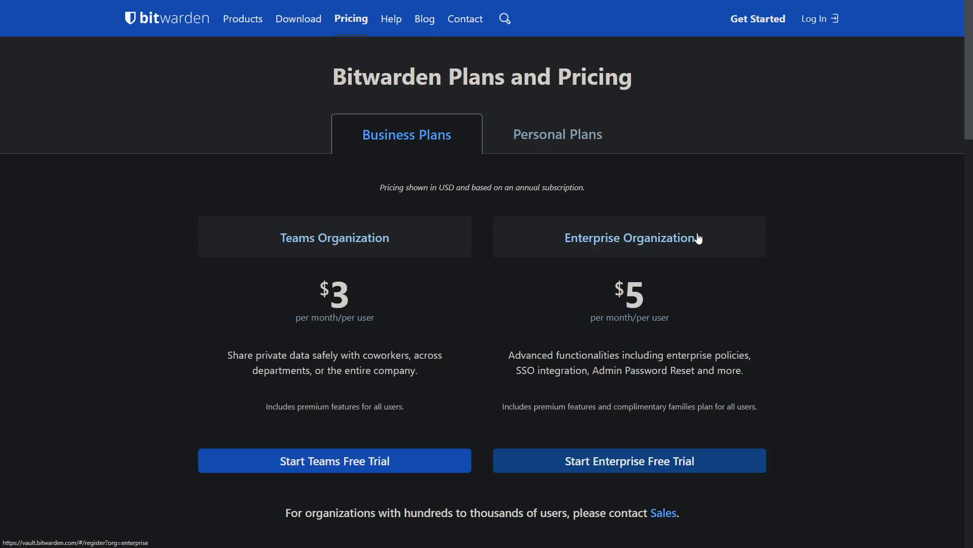
pyautogui.click(543, 129)
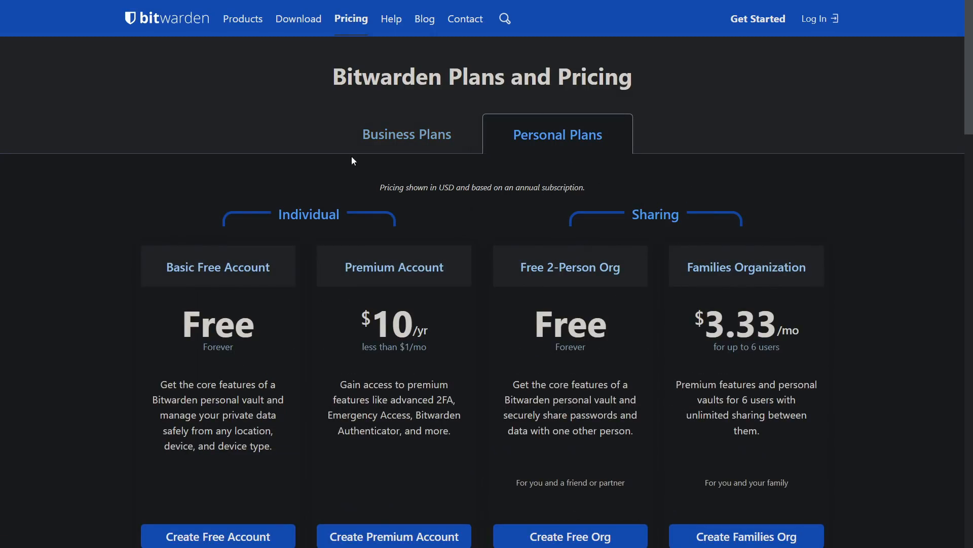
pyautogui.scroll(-2, 207, 212)
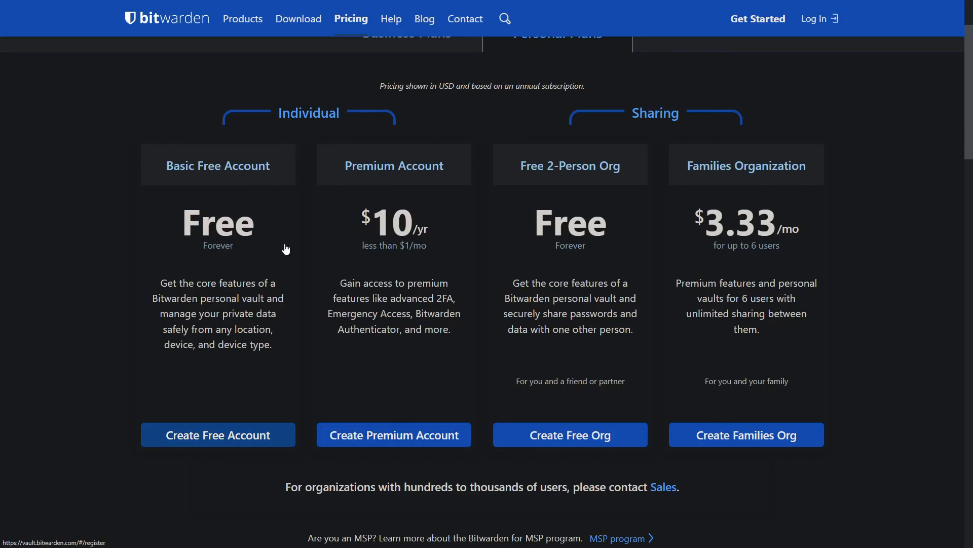
pyautogui.scroll(-8, 343, 245)
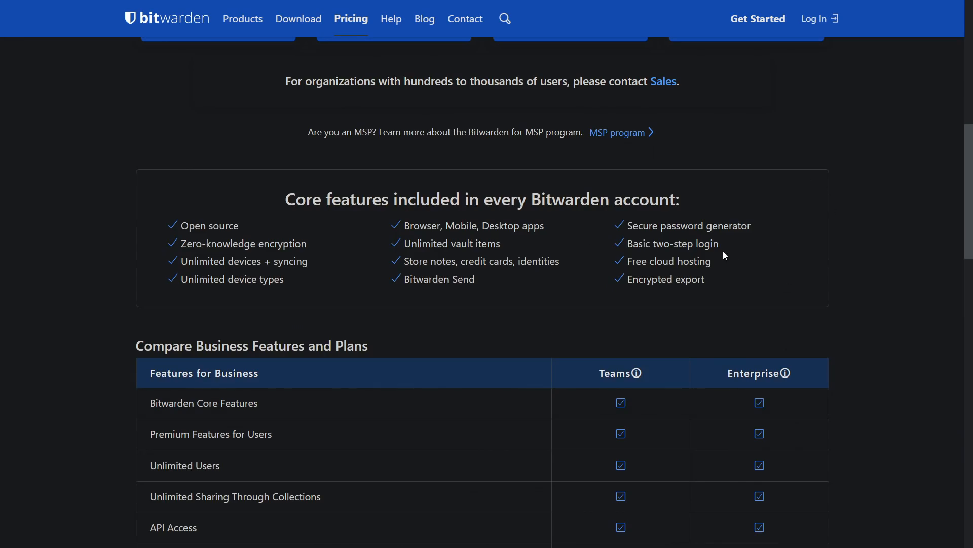
# Review the core features and the Teams ($3/user) versus Enterprise ($5/user) comparison on the pricing page.
pyautogui.scroll(-7, 723, 251)
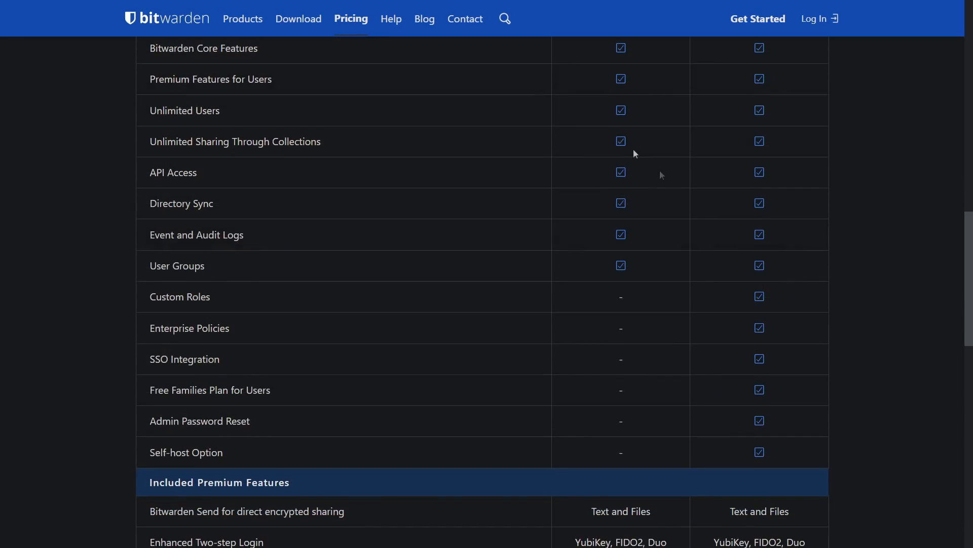
pyautogui.scroll(-4, 647, 265)
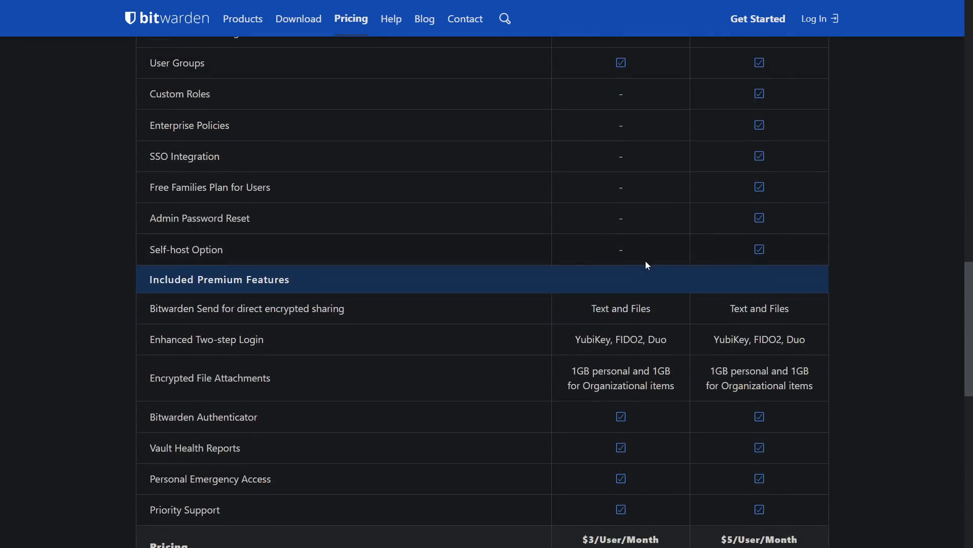
pyautogui.scroll(-10, 648, 259)
pyautogui.scroll(20, 650, 254)
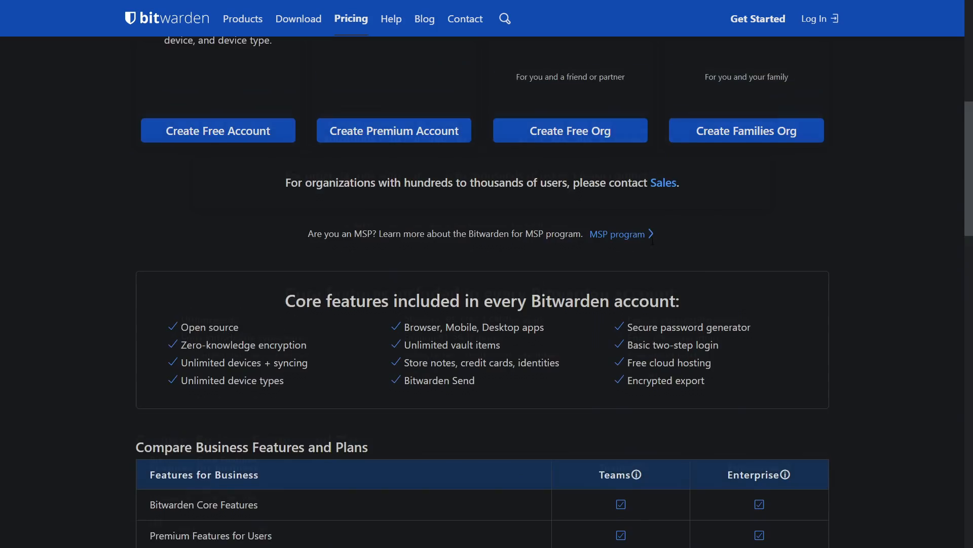
pyautogui.scroll(8, 653, 242)
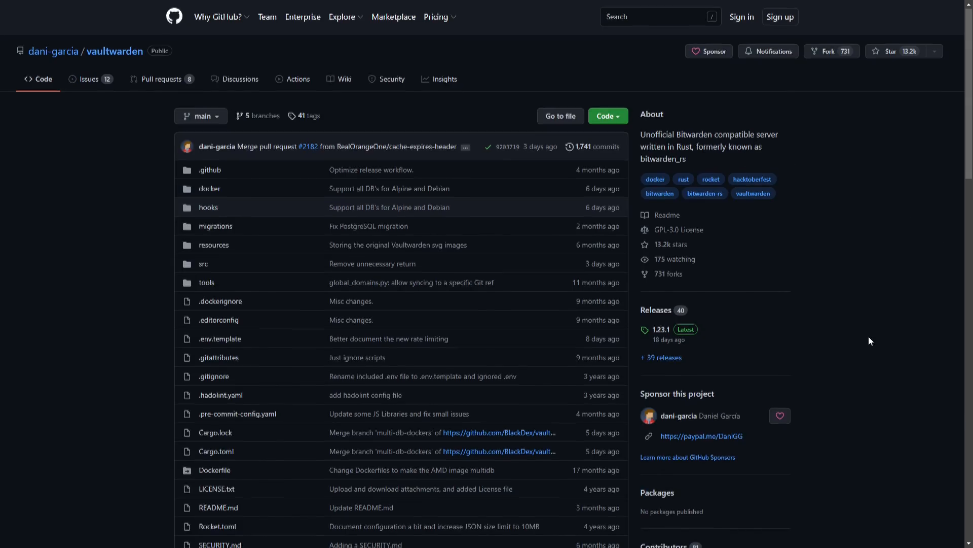
# Highlight the Organizations, Vault API, Website icons API and Authenticator/U2F feature lines in the README.
pyautogui.scroll(-10, 868, 336)
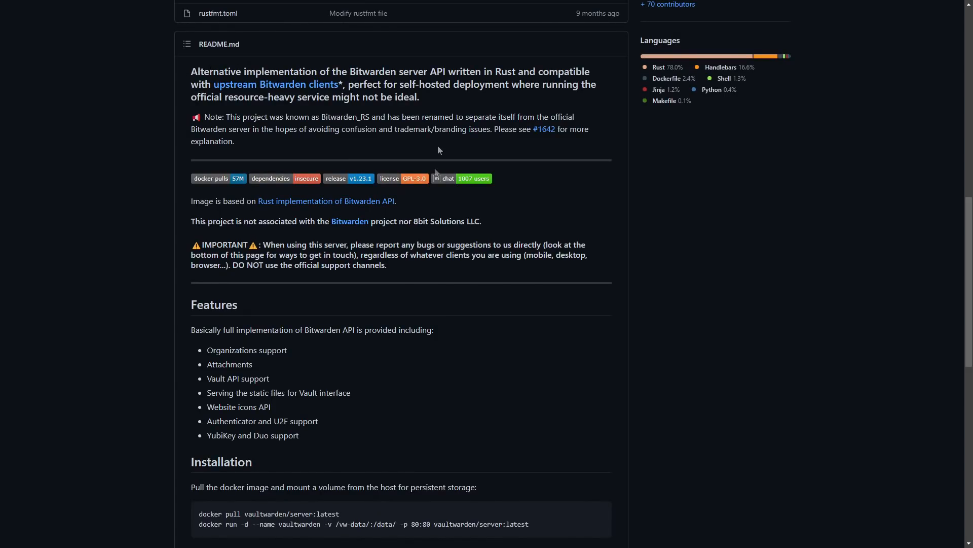
pyautogui.scroll(-2, 315, 203)
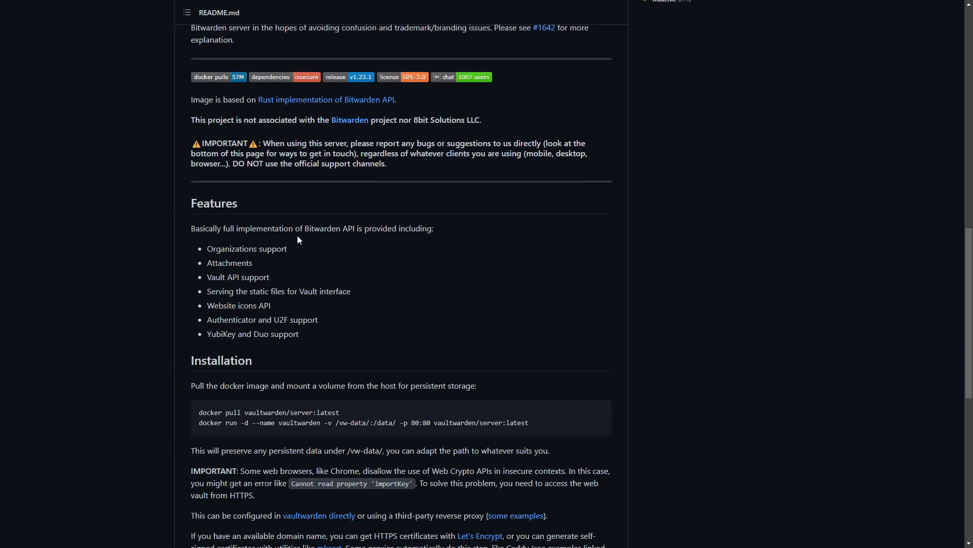
pyautogui.moveTo(287, 250); pyautogui.dragTo(215, 263)
pyautogui.click(254, 262)
pyautogui.moveTo(269, 276); pyautogui.dragTo(207, 277)
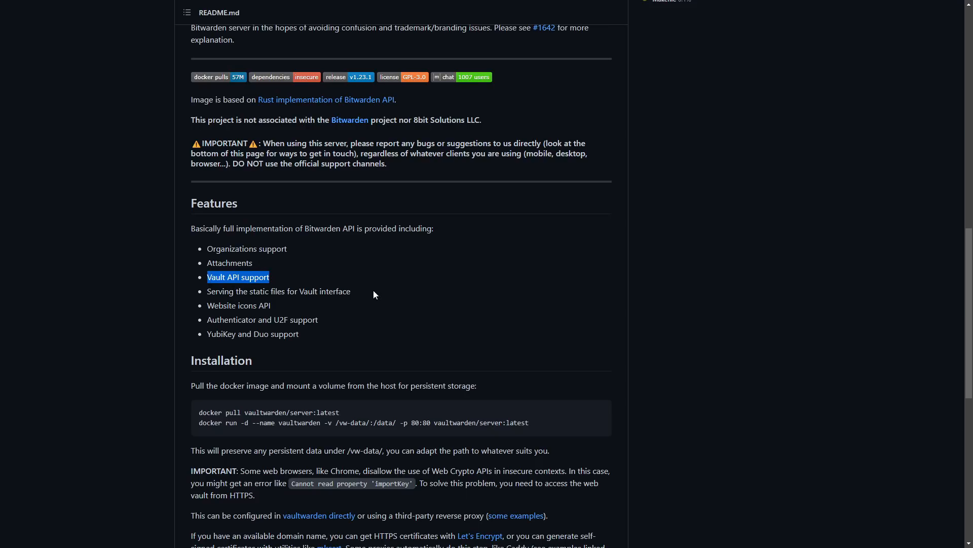
pyautogui.moveTo(272, 305); pyautogui.dragTo(208, 305)
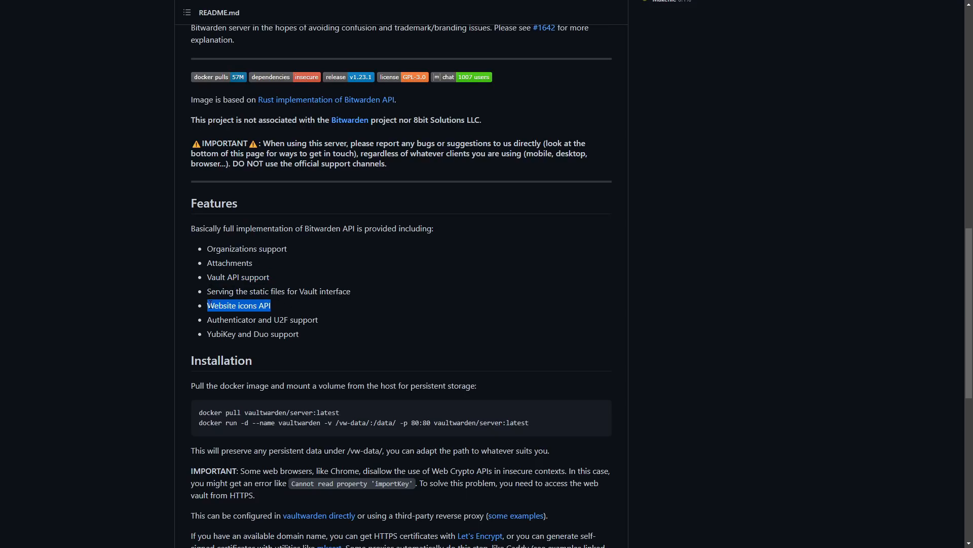
pyautogui.moveTo(303, 319); pyautogui.dragTo(219, 320)
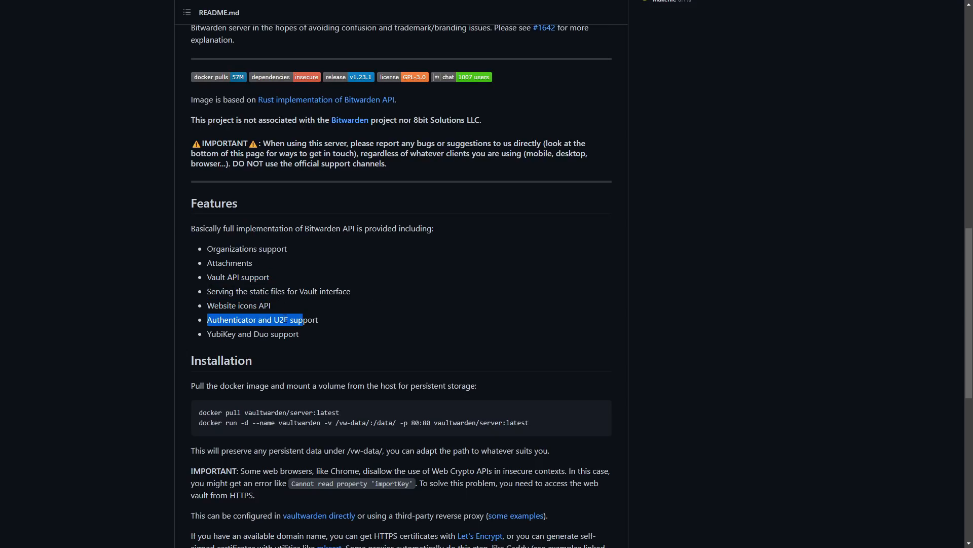
pyautogui.click(315, 314)
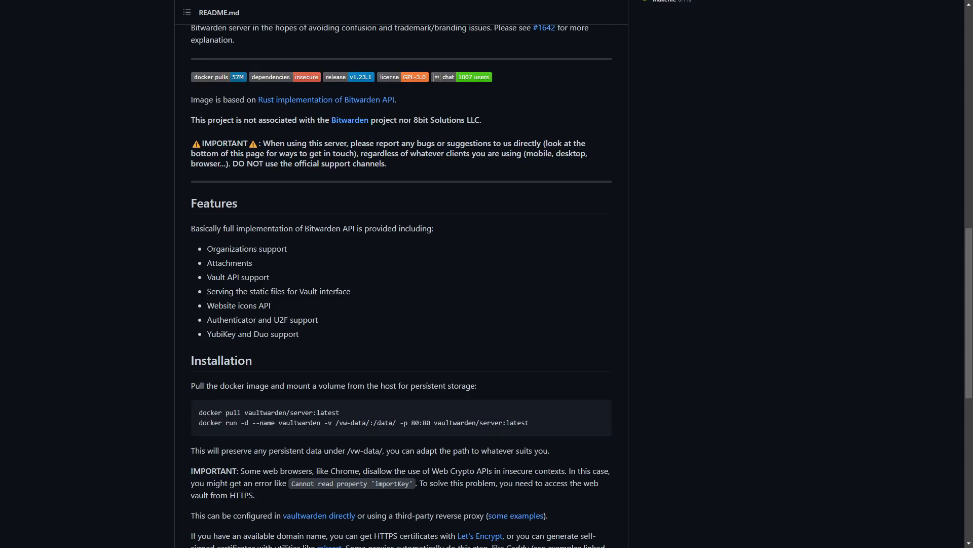
# Read on through the docker pull/run installation commands, Usage and Get in touch sections.
pyautogui.scroll(-3, 568, 248)
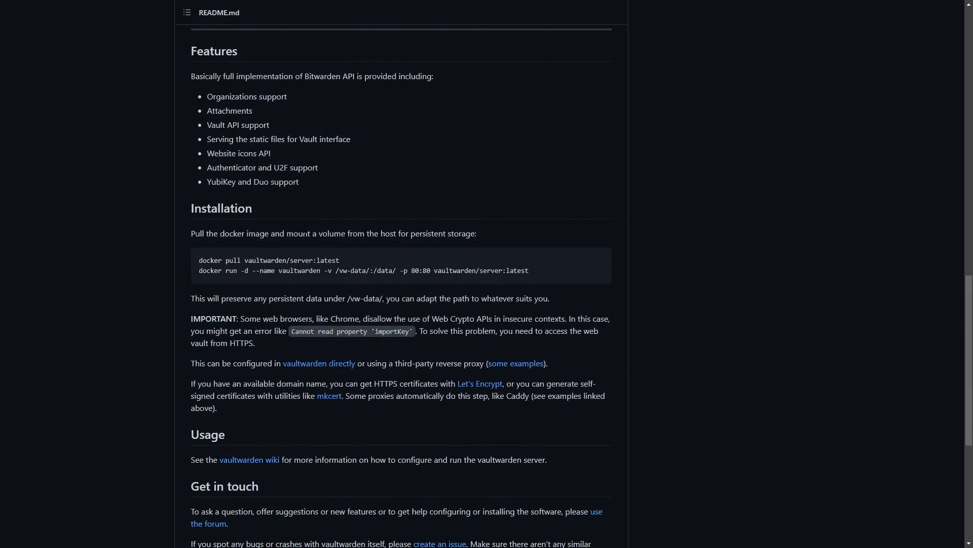
pyautogui.scroll(-1, 287, 242)
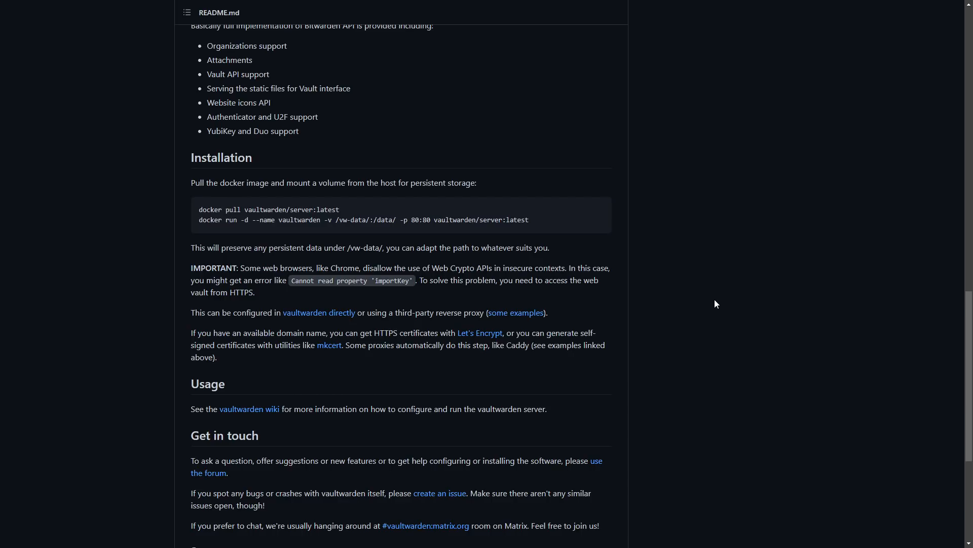
pyautogui.moveTo(554, 218)
pyautogui.scroll(-4, 256, 225)
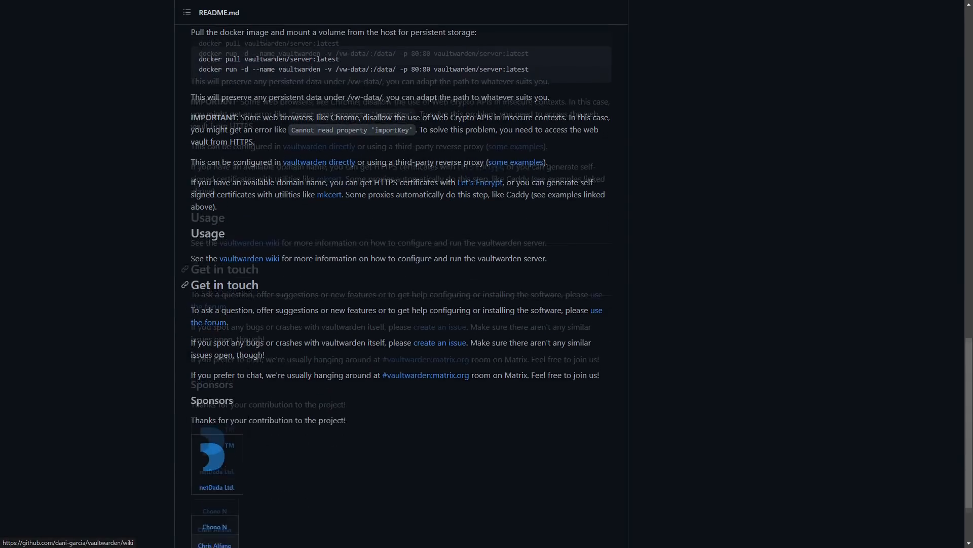
# Open the vaultwarden wiki home page and read its Supported and Missing features lists.
pyautogui.click(246, 207)
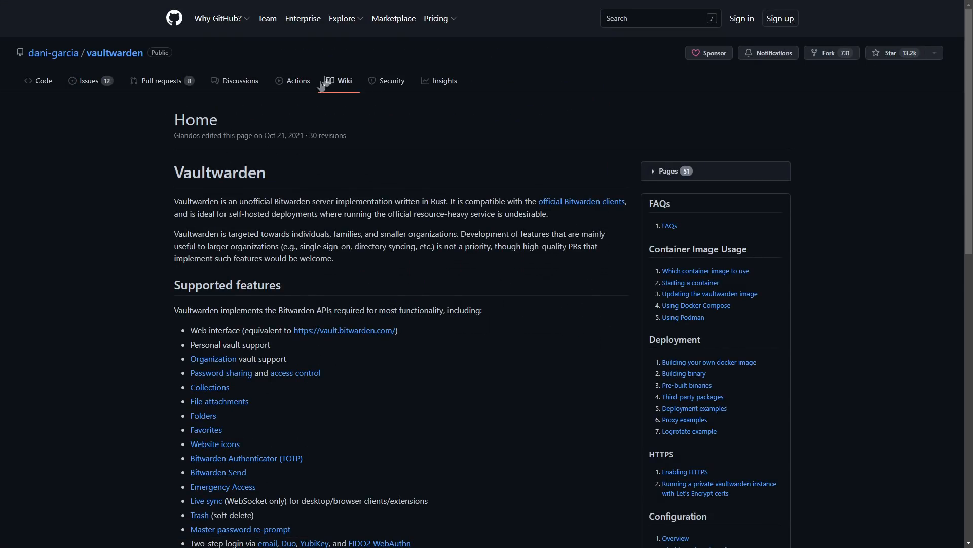
pyautogui.scroll(-1, 282, 243)
pyautogui.scroll(-10, 700, 311)
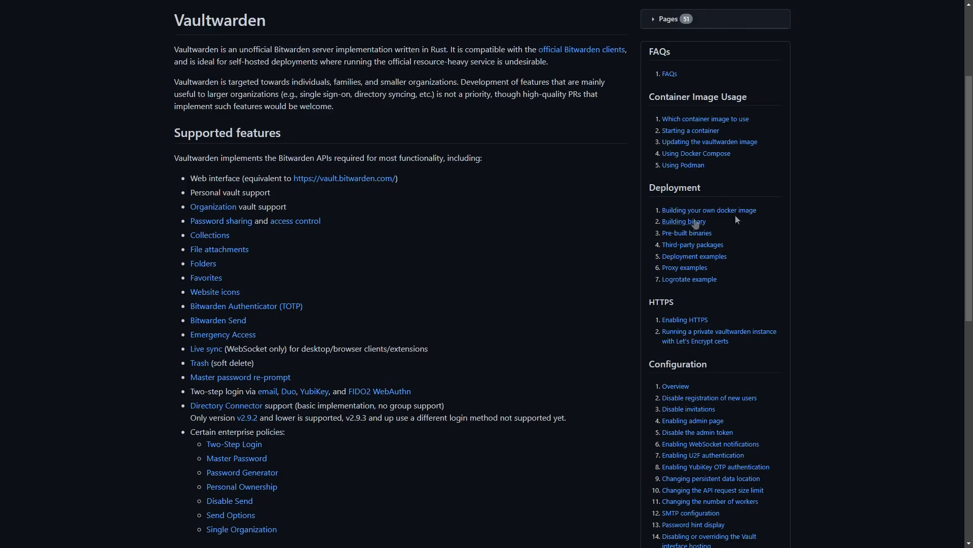
pyautogui.scroll(-3, 692, 441)
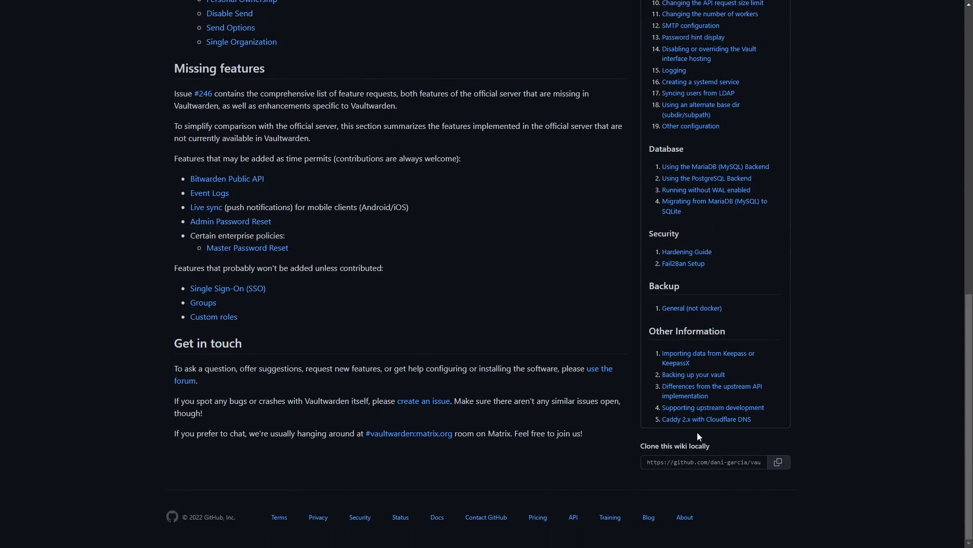
pyautogui.scroll(2, 699, 429)
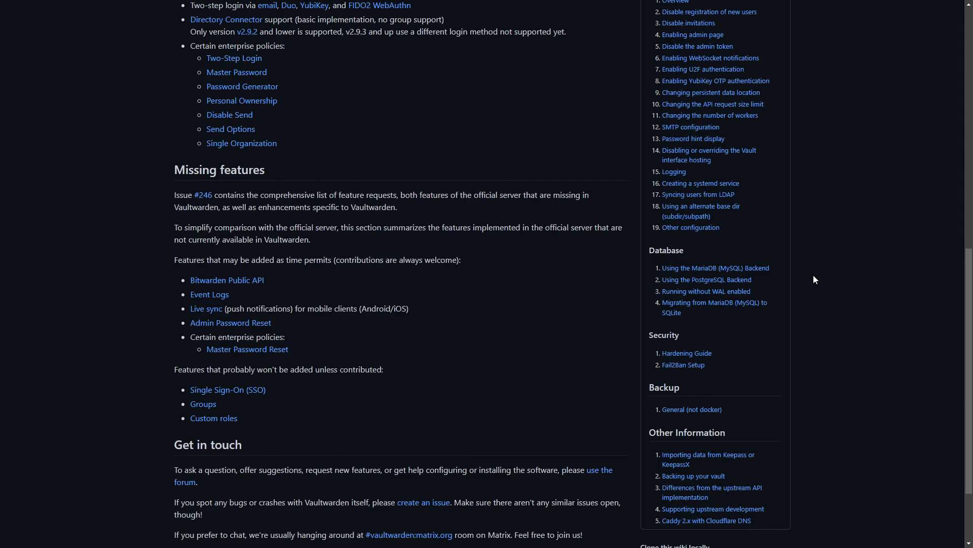
pyautogui.scroll(7, 813, 279)
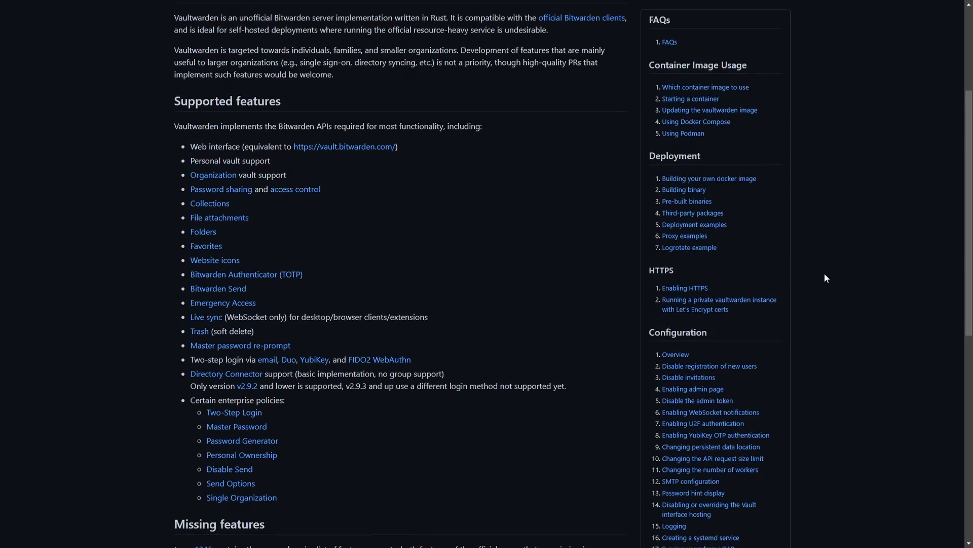
pyautogui.scroll(-3, 811, 271)
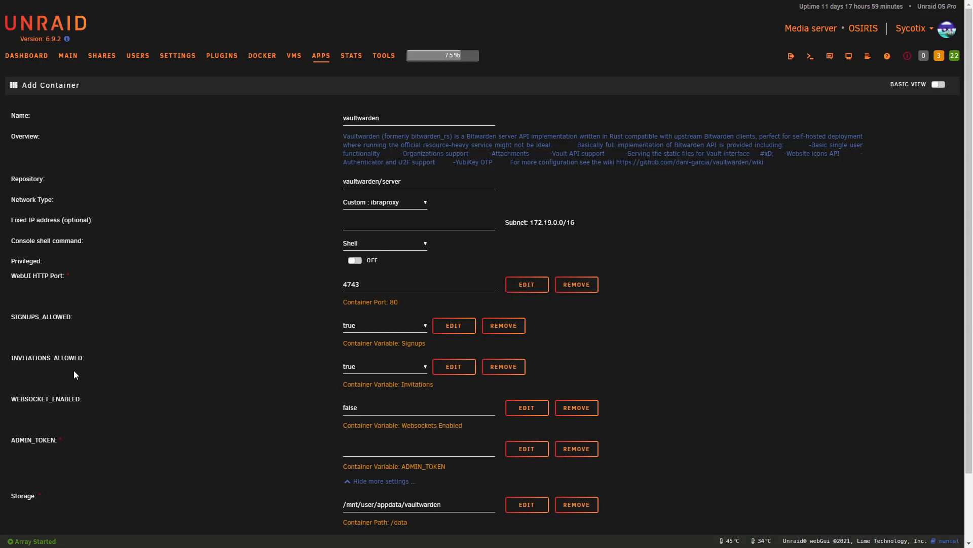
# Choose 'false' in both the SIGNUPS_ALLOWED and INVITATIONS_ALLOWED dropdowns of the Add Container form.
pyautogui.click(396, 327)
pyautogui.click(373, 345)
pyautogui.click(372, 366)
pyautogui.click(371, 382)
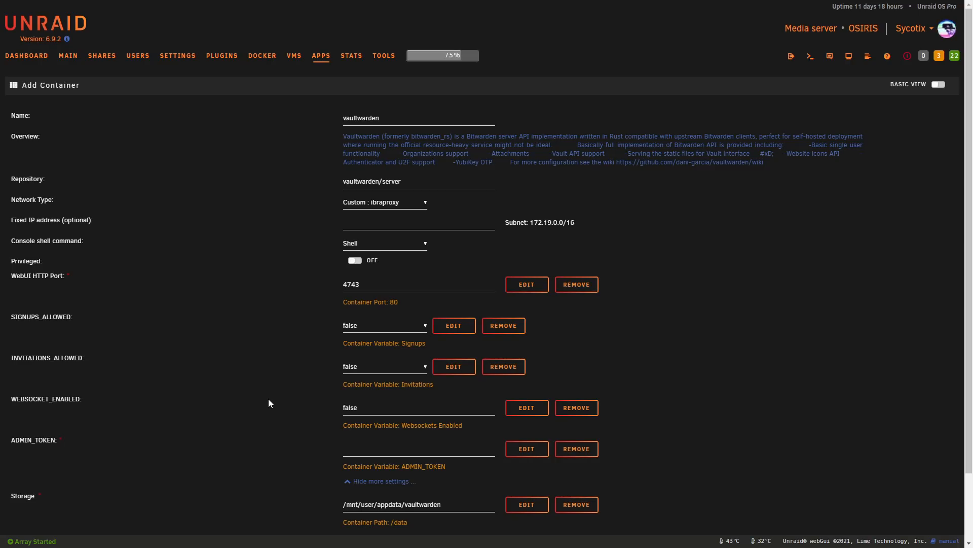
# Replace the WEBSOCKET_ENABLED value with 'true'.
pyautogui.doubleClick(372, 407)
pyautogui.write('true')
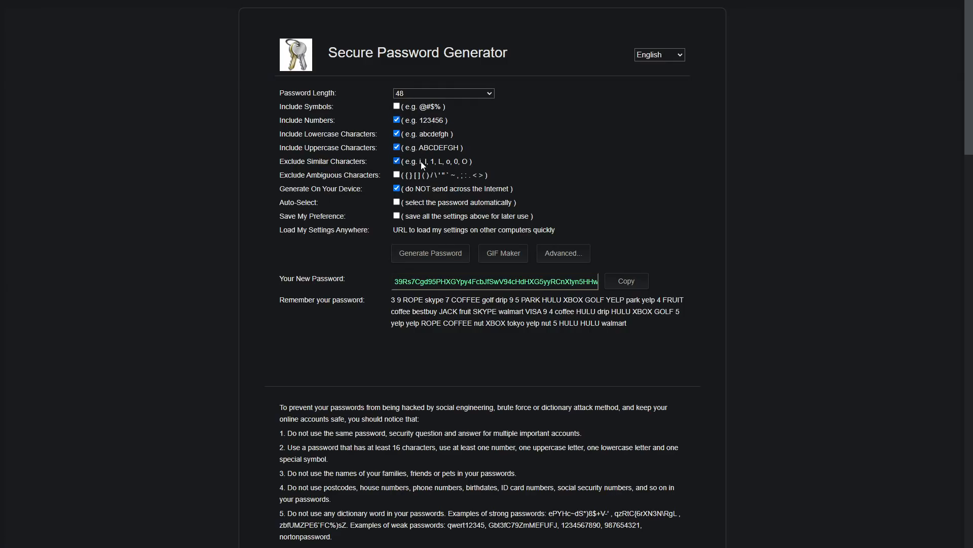
# Turn off Exclude Similar Characters, generate a fresh 48-character password, and select it for copying.
pyautogui.click(397, 161)
pyautogui.click(440, 255)
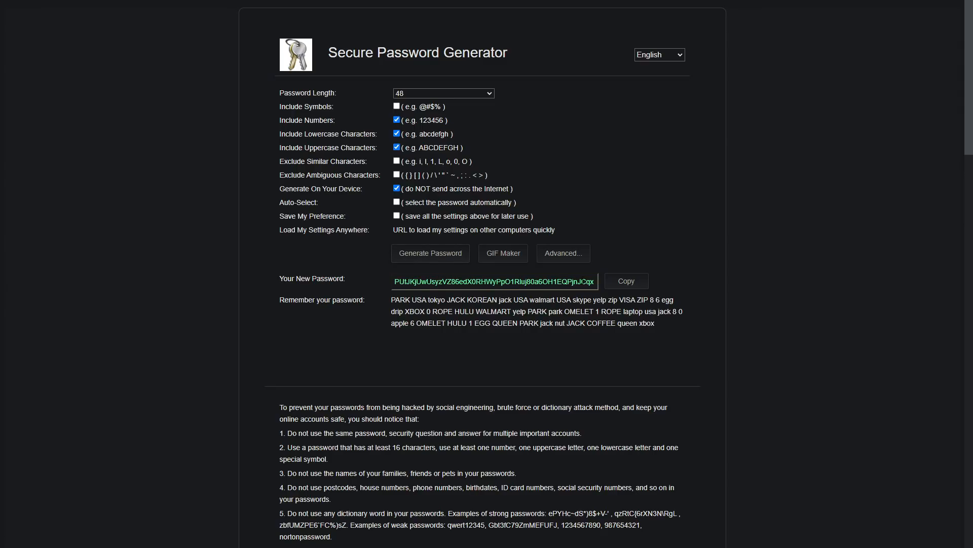
pyautogui.click(611, 285)
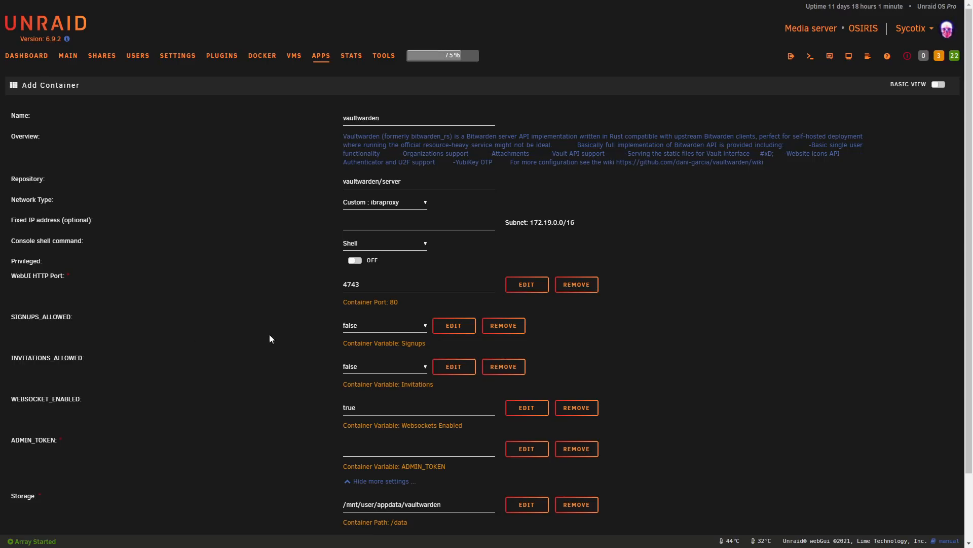
# Paste the generated password into ADMIN_TOKEN and apply to create the vaultwarden container.
pyautogui.scroll(-2, 271, 334)
pyautogui.click(378, 367)
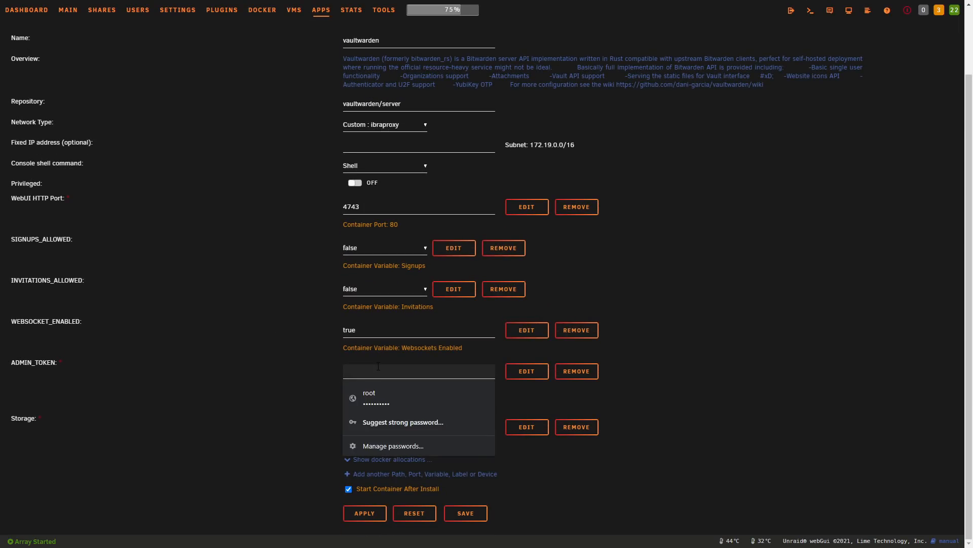
pyautogui.hotkey('ctrl', 'v')
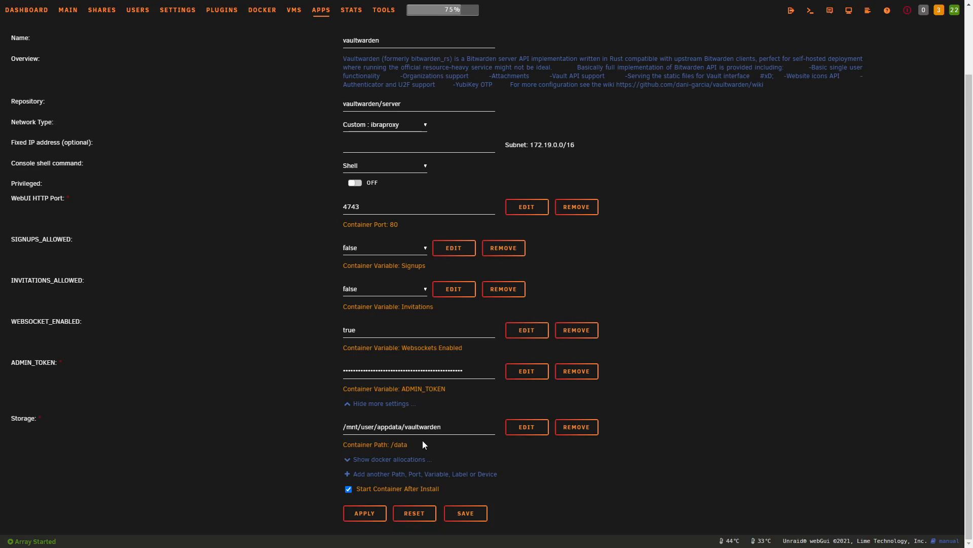
pyautogui.click(376, 510)
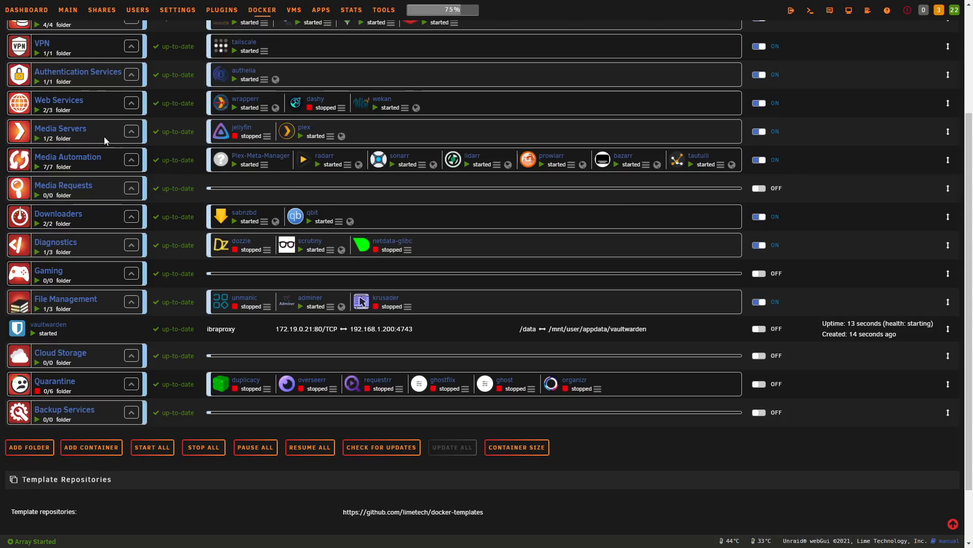
# Return to the Docker folder list and open the Web Services folder's settings.
pyautogui.scroll(3, 96, 20)
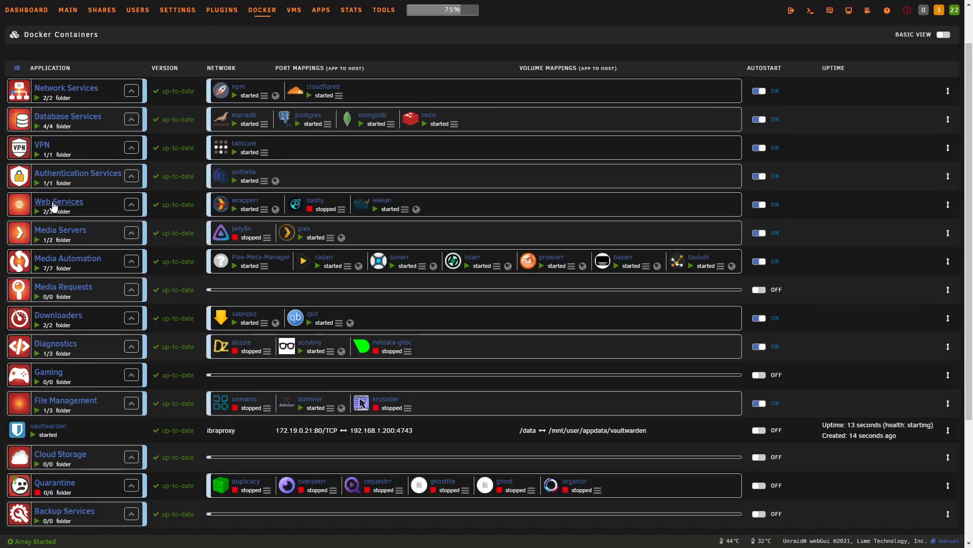
pyautogui.click(54, 203)
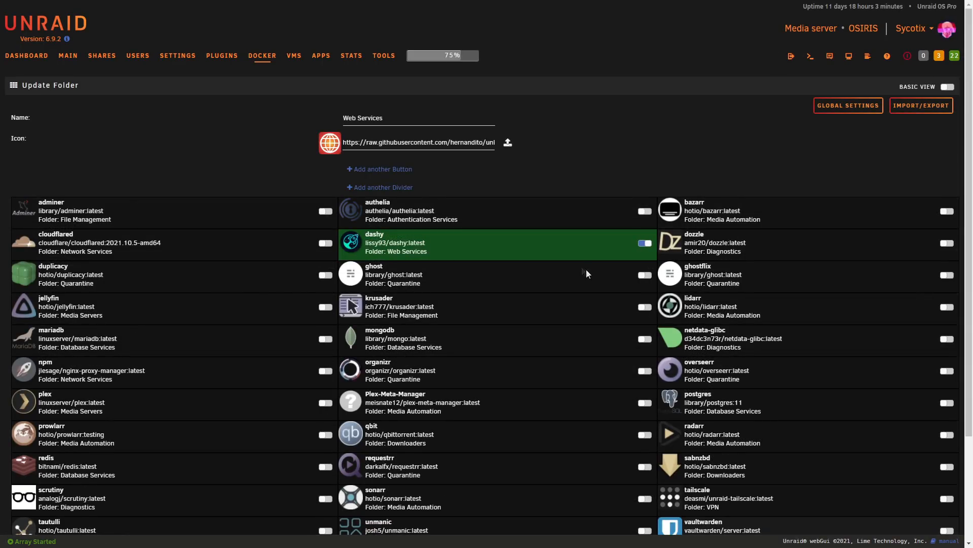
# Toggle vaultwarden into the Web Services folder and submit the change.
pyautogui.scroll(-3, 590, 274)
pyautogui.click(710, 398)
pyautogui.click(369, 478)
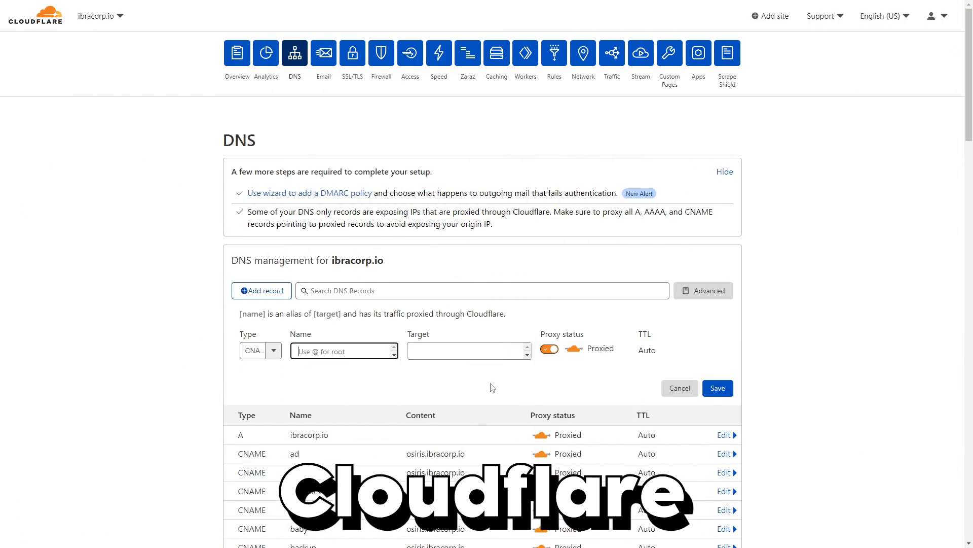
# Save a proxied CNAME record 'warden' targeting osiris.ibracorp.io.
pyautogui.click(258, 349)
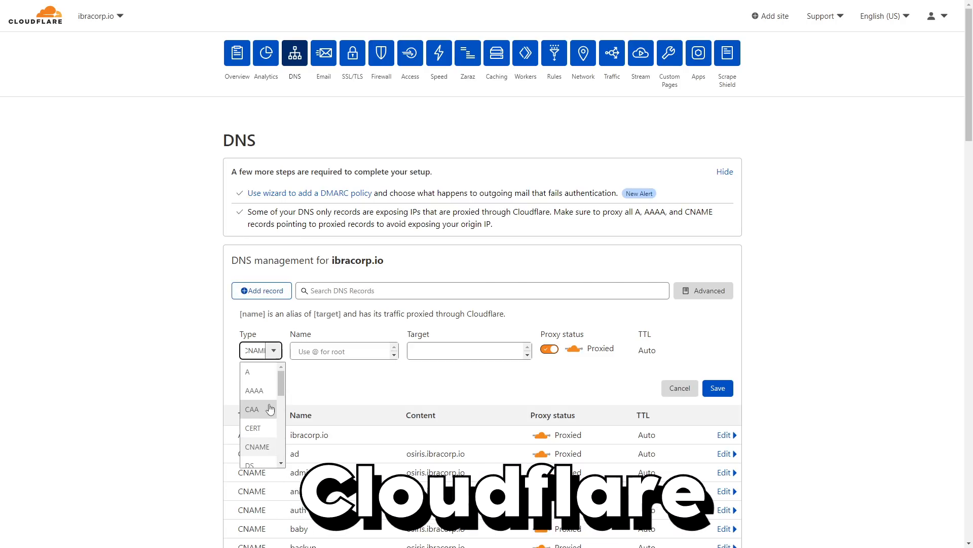
pyautogui.write('warden')
pyautogui.press('Tab')
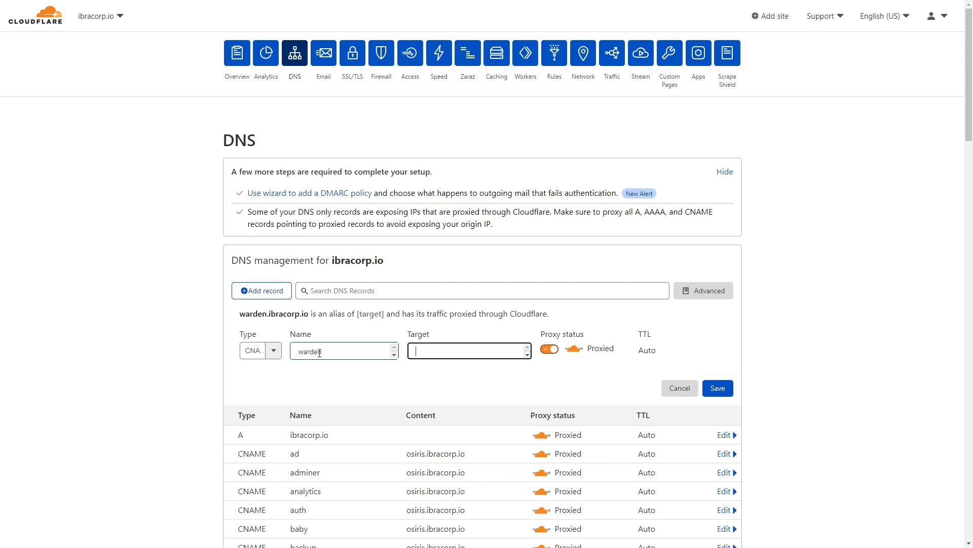
pyautogui.write('osiris.')
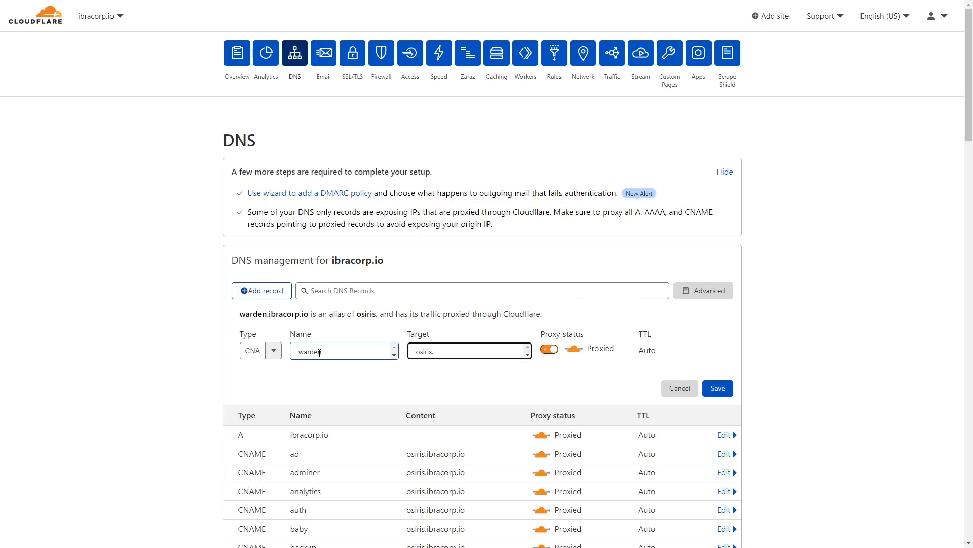
pyautogui.press('BackSpace')
pyautogui.write('ibracorp.io')
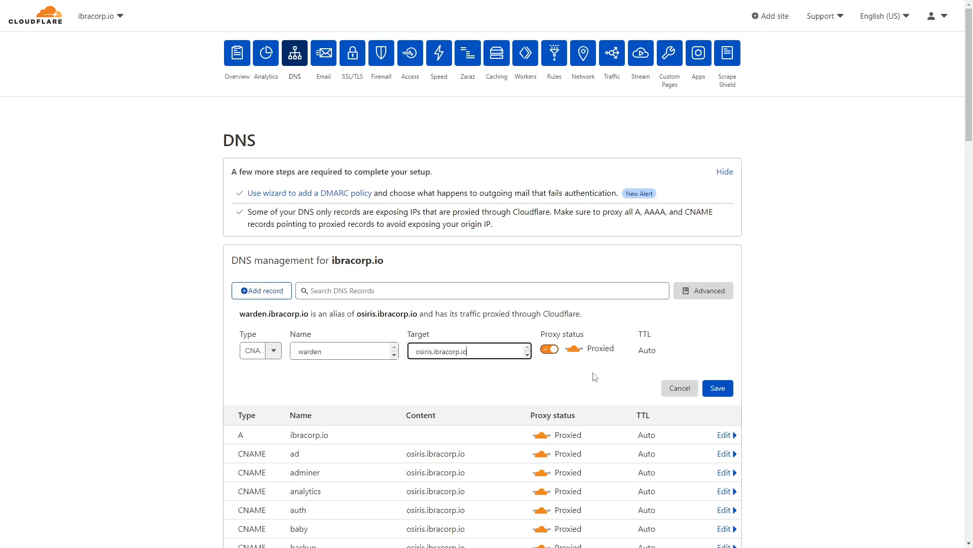
pyautogui.click(729, 388)
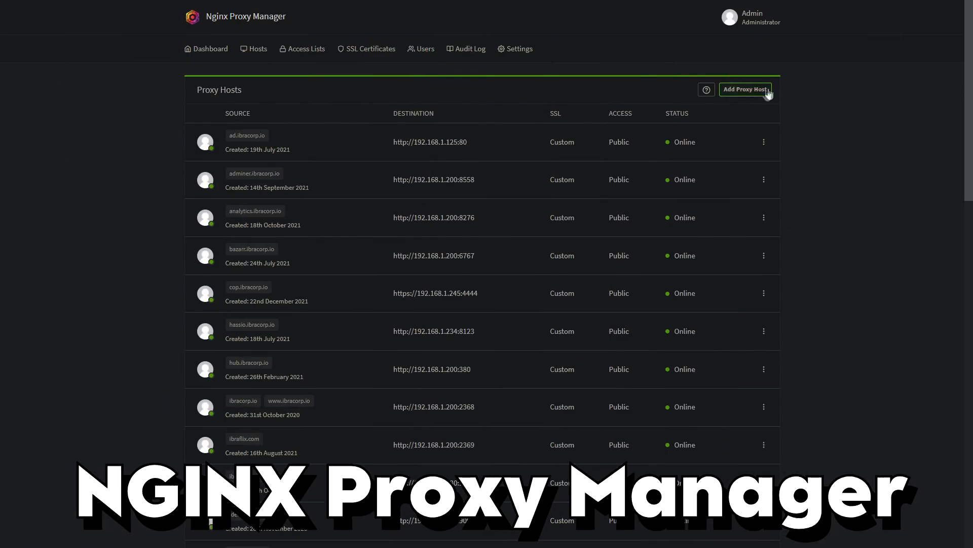
# Create a proxy host for warden.ibracorp.io to 192.168.1.200:4743 with caching, exploit blocking and websockets.
pyautogui.click(745, 90)
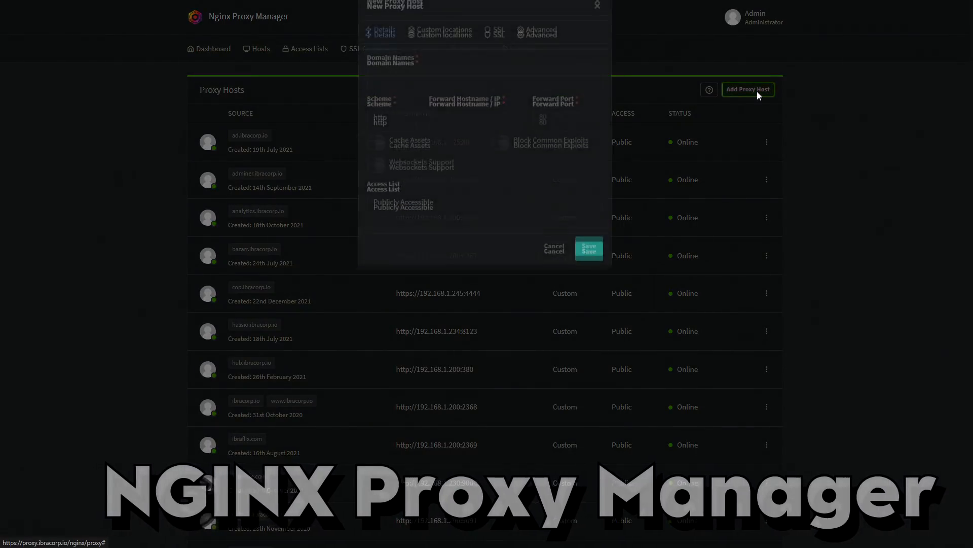
pyautogui.click(411, 99)
pyautogui.write('war')
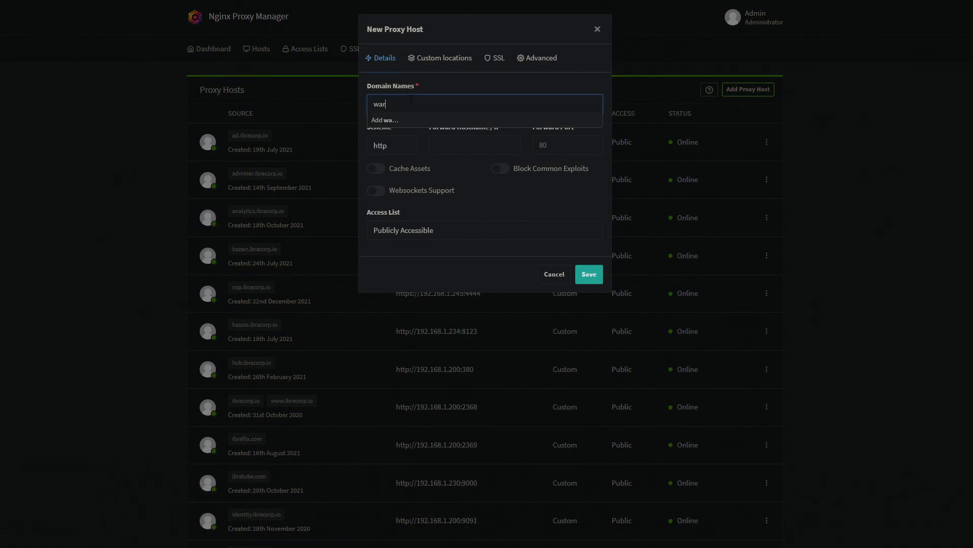
pyautogui.write('den.ibracorp.io')
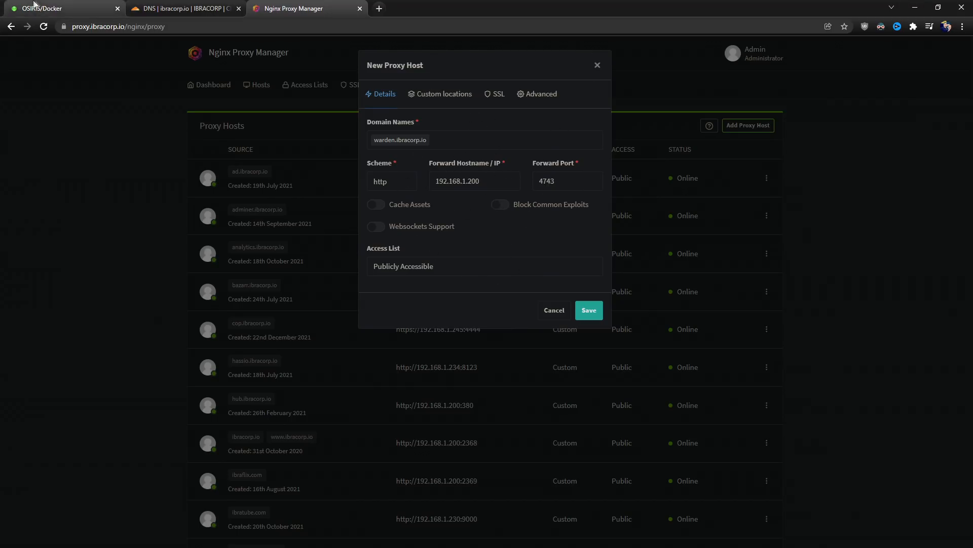
pyautogui.click(33, 6)
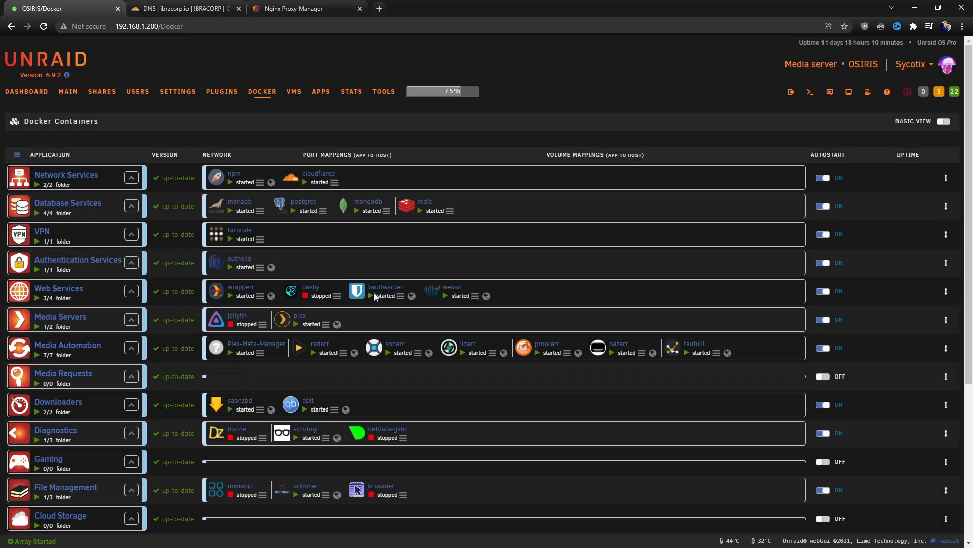
pyautogui.click(302, 8)
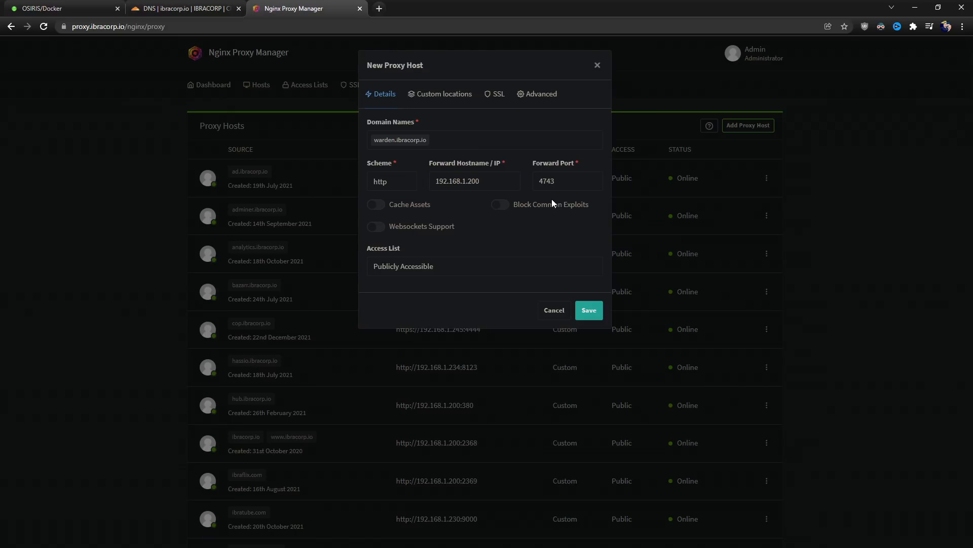
pyautogui.click(378, 205)
pyautogui.click(500, 204)
pyautogui.click(378, 227)
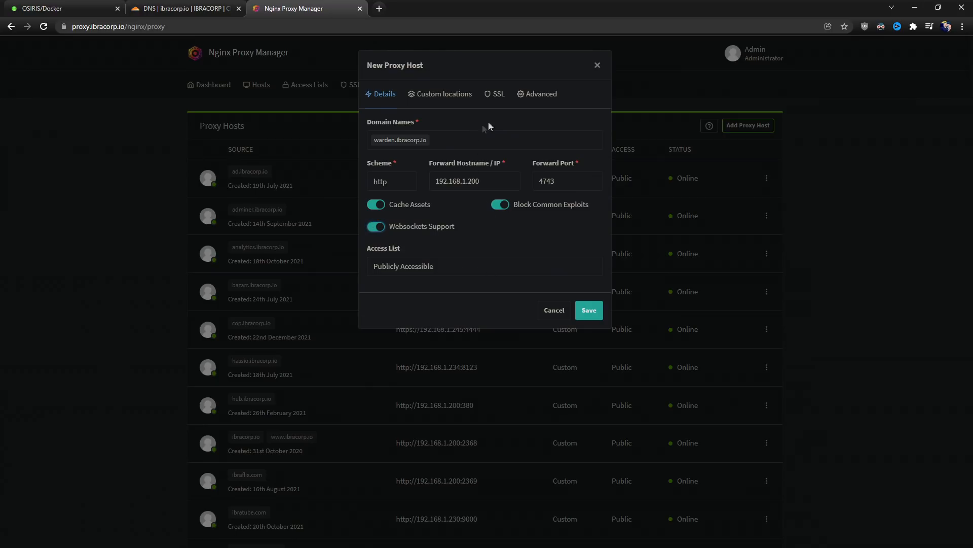
# Apply the IBRACORP CDN certificate with Force SSL, HTTP/2 and HSTS, save, and test the site.
pyautogui.click(499, 98)
pyautogui.click(462, 144)
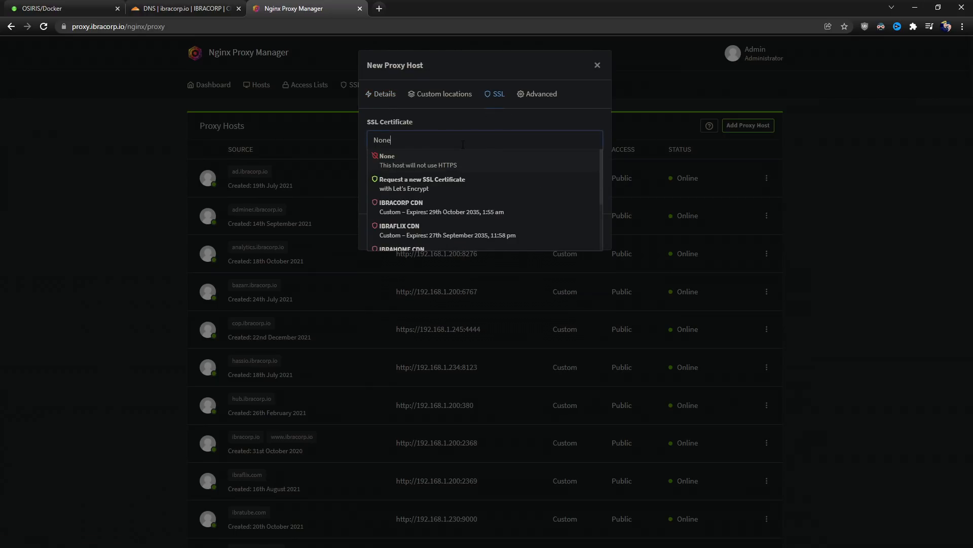
pyautogui.click(434, 209)
pyautogui.click(374, 163)
pyautogui.click(499, 164)
pyautogui.click(376, 185)
pyautogui.click(502, 187)
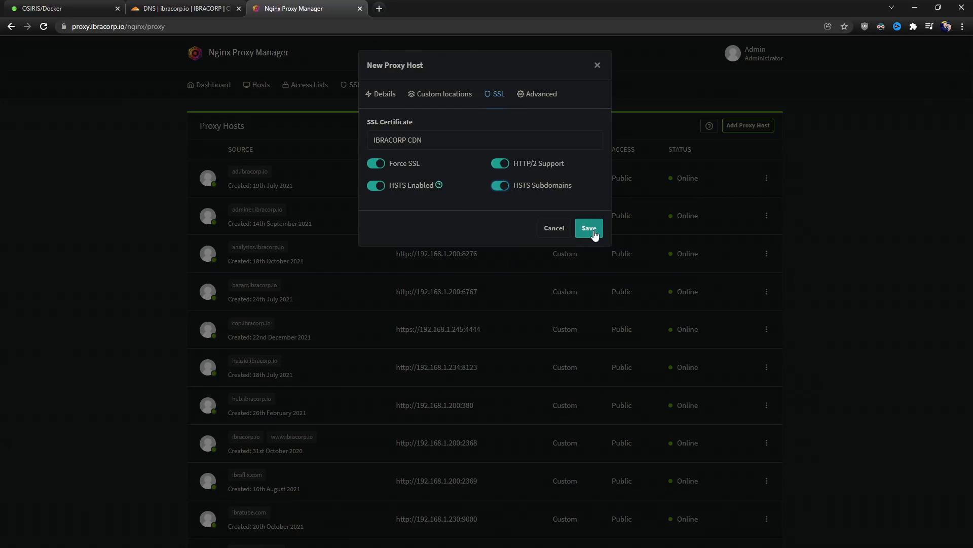
pyautogui.click(594, 232)
pyautogui.scroll(-5, 486, 312)
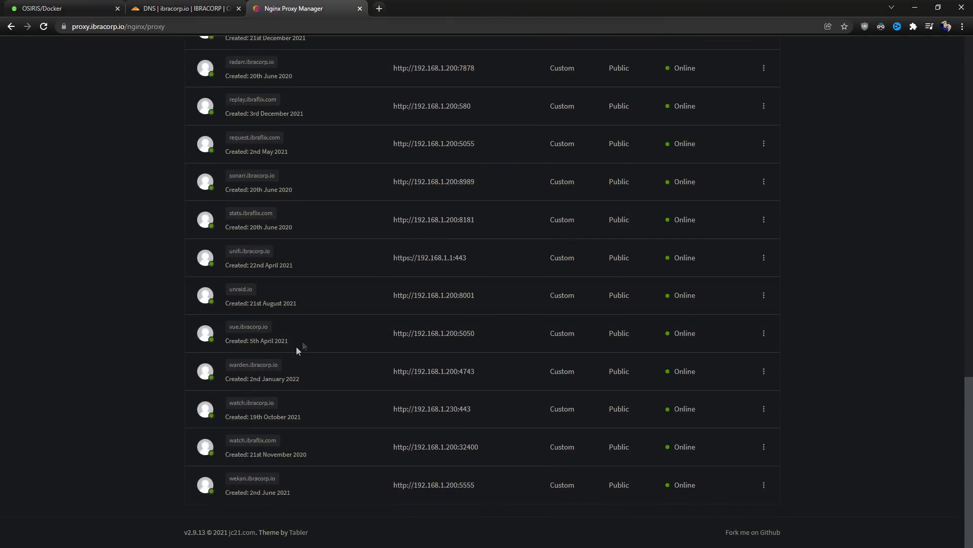
pyautogui.click(270, 367)
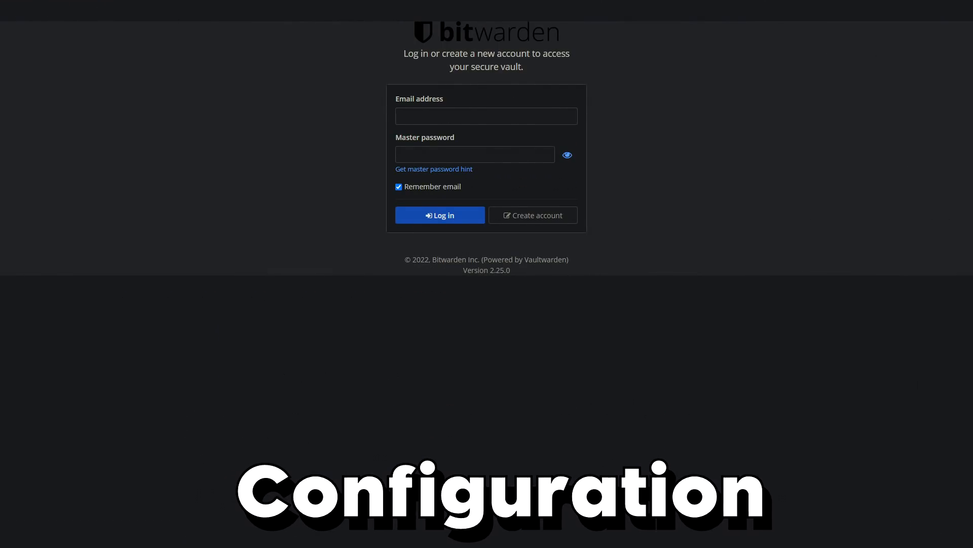
# Register a new vault account with email, name, master password and hint.
pyautogui.click(546, 223)
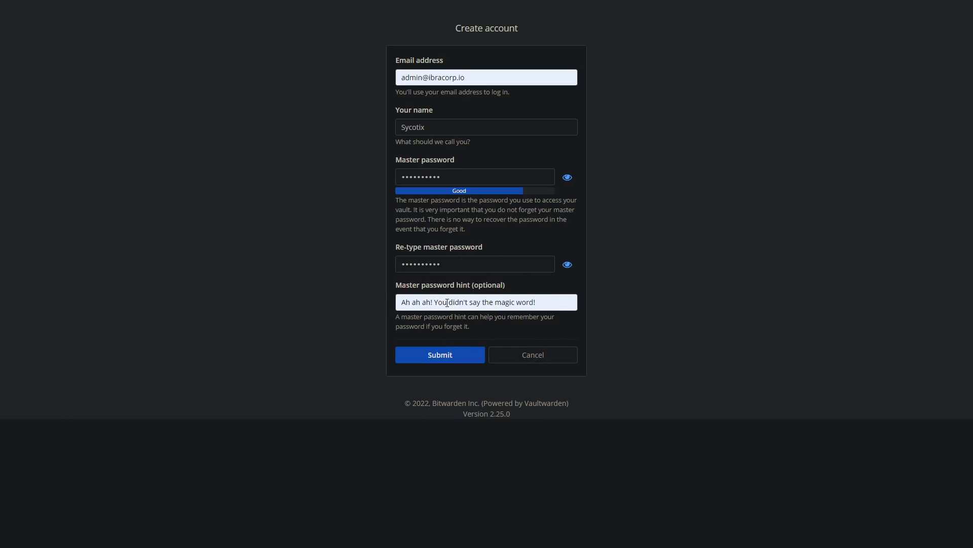
pyautogui.click(434, 361)
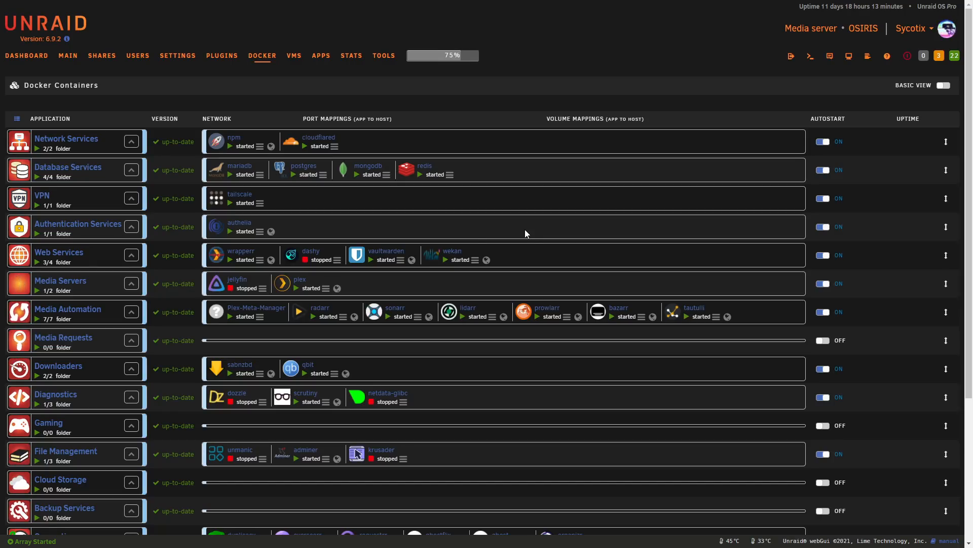
# Edit the vaultwarden container and change SIGNUPS_ALLOWED to false.
pyautogui.click(374, 253)
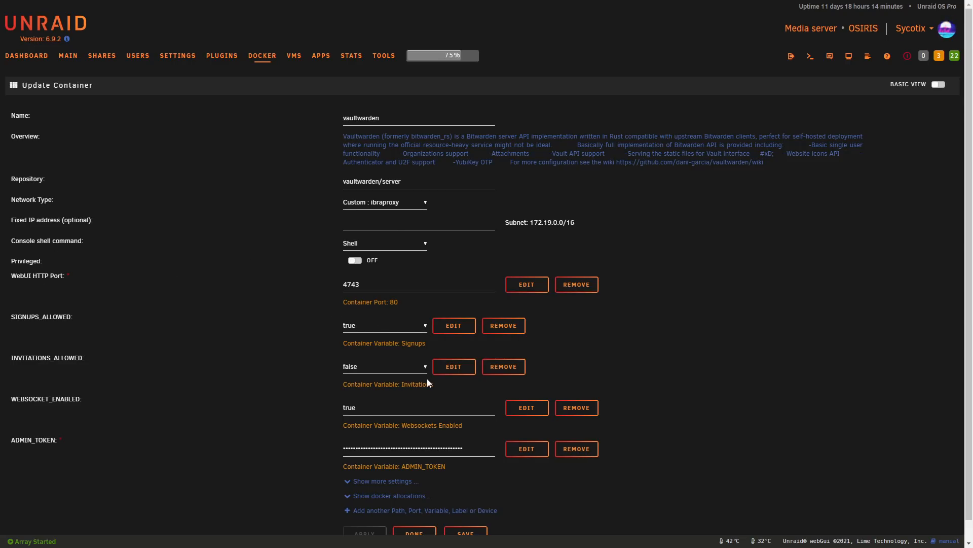
pyautogui.press('F11')
pyautogui.press('F11')
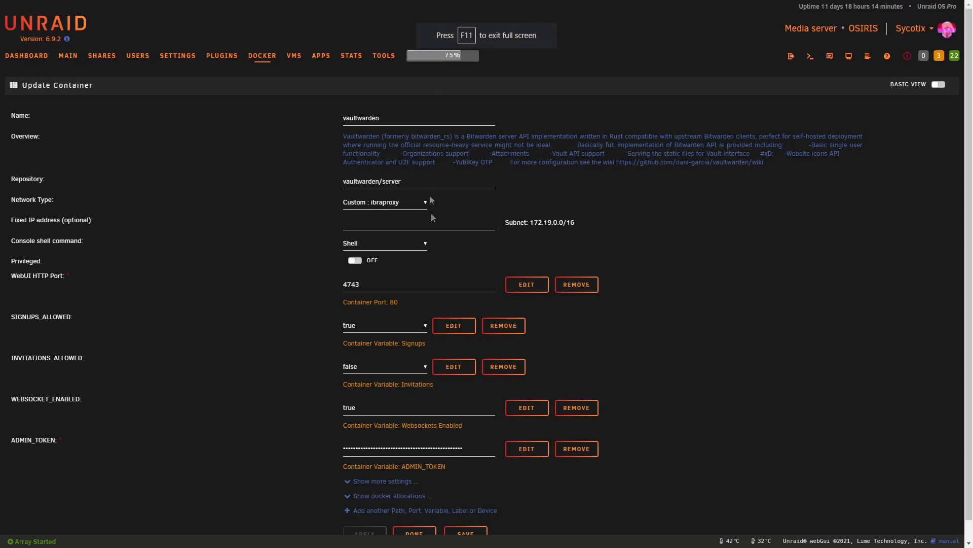
pyautogui.click(349, 327)
pyautogui.click(360, 345)
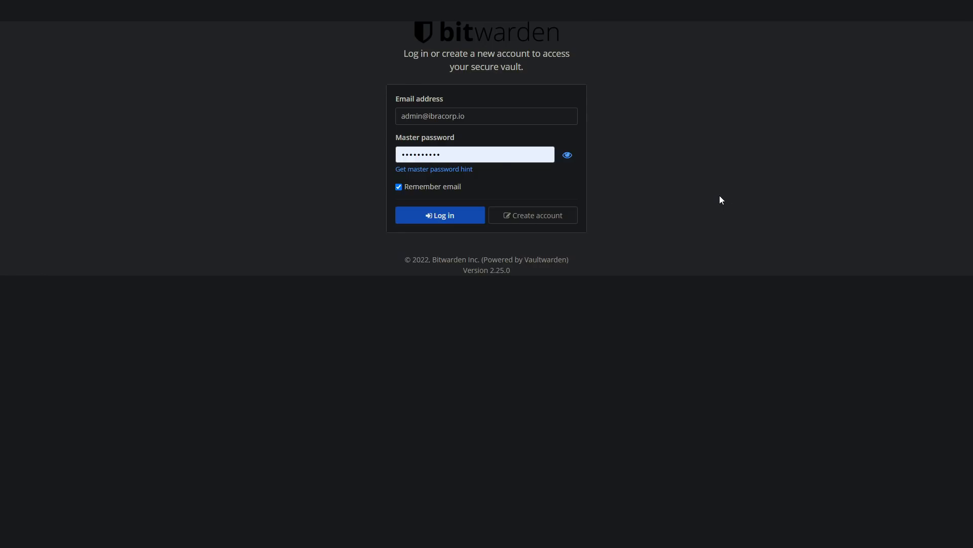
# Log in to the Vaultwarden vault with the entered master password.
pyautogui.click(440, 217)
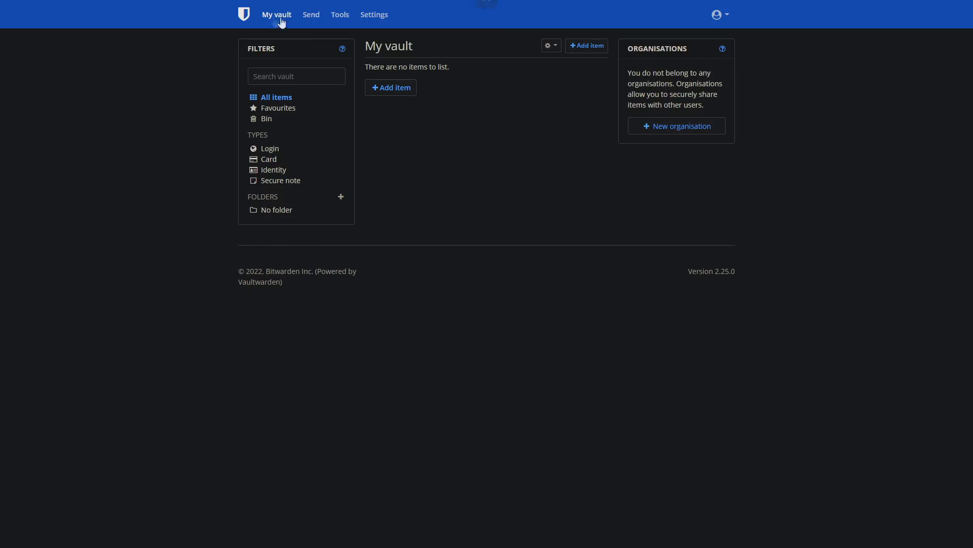
# Look through the new Send form's options, leaving the 7-day deletion date, and close it unsaved.
pyautogui.click(313, 17)
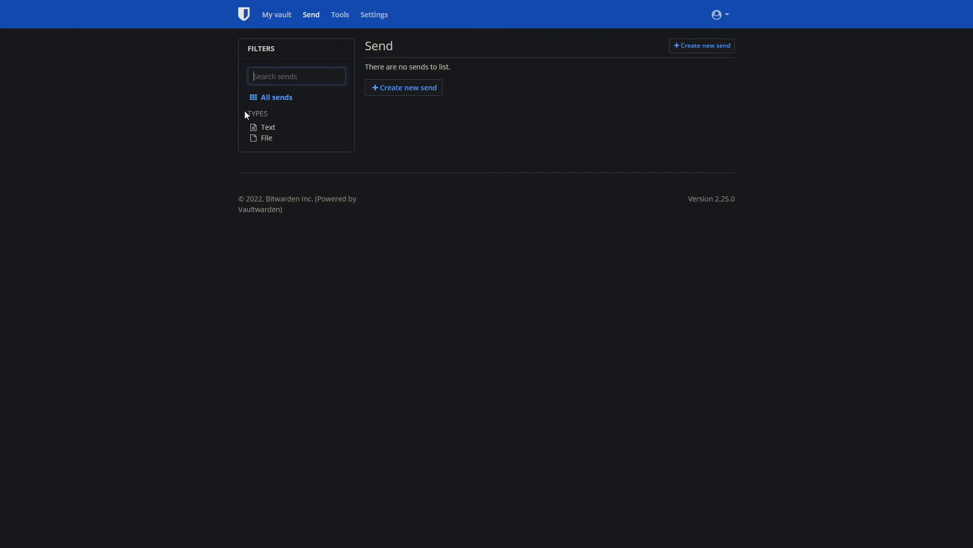
pyautogui.click(388, 90)
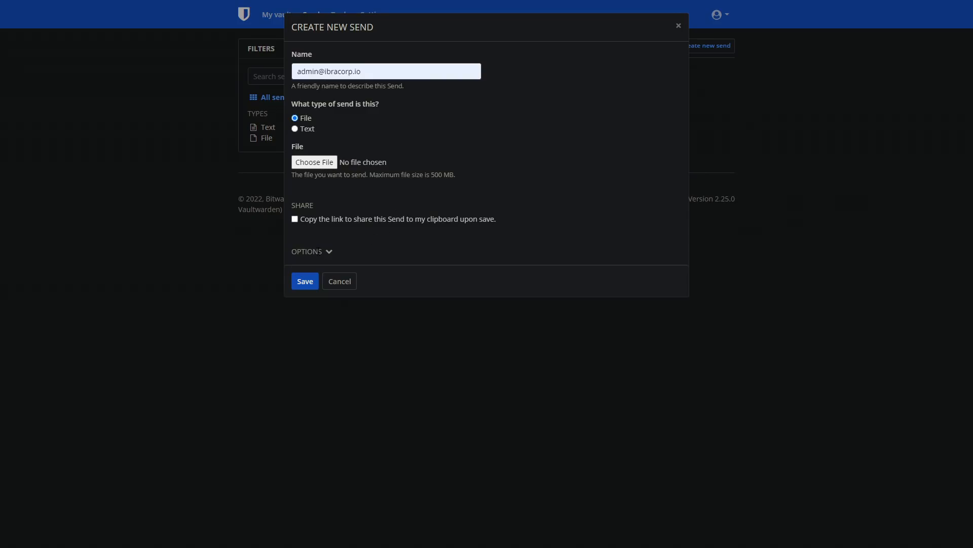
pyautogui.click(306, 251)
pyautogui.scroll(-3, 434, 257)
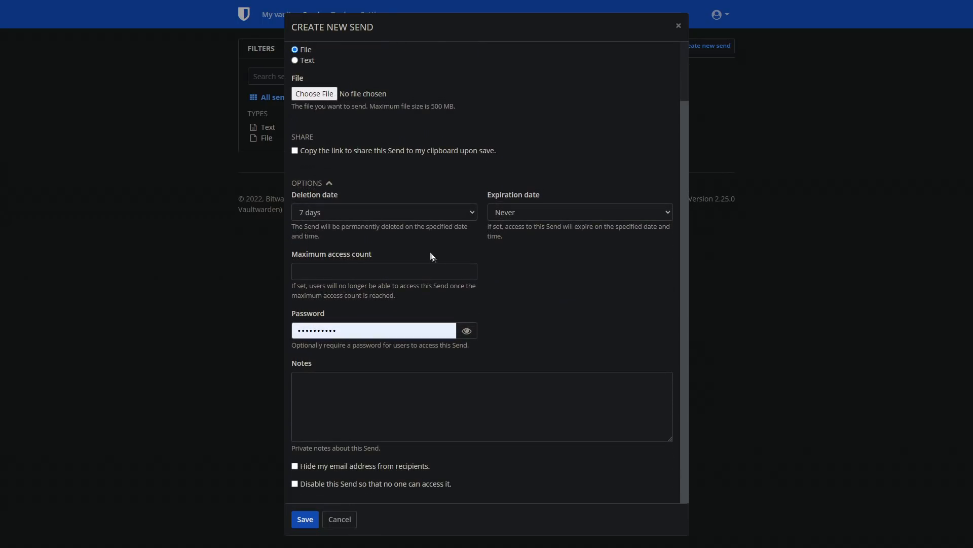
pyautogui.click(348, 219)
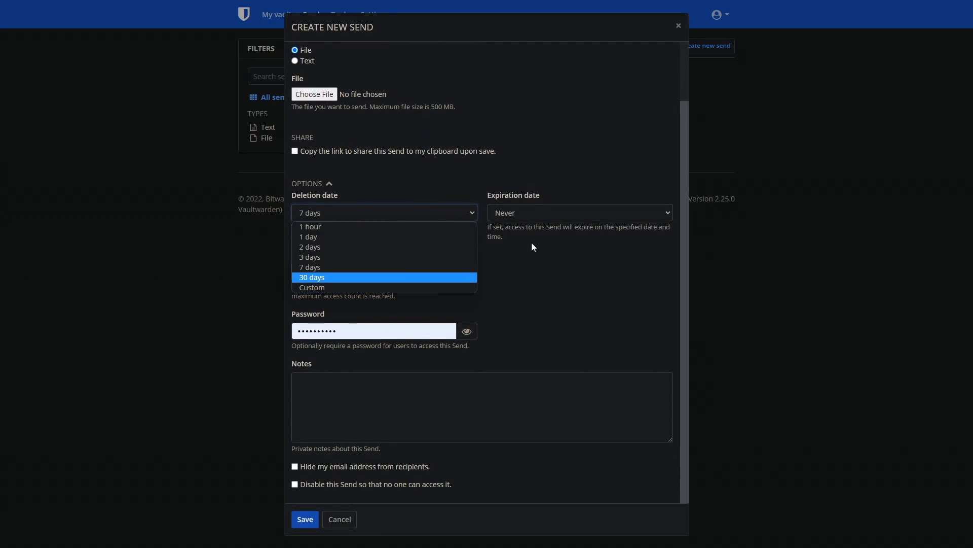
pyautogui.click(500, 270)
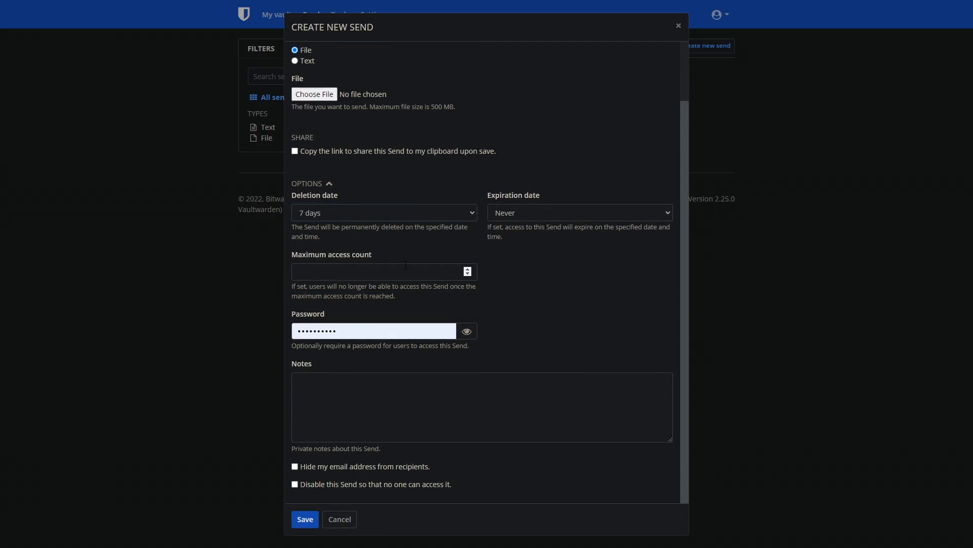
pyautogui.scroll(3, 405, 265)
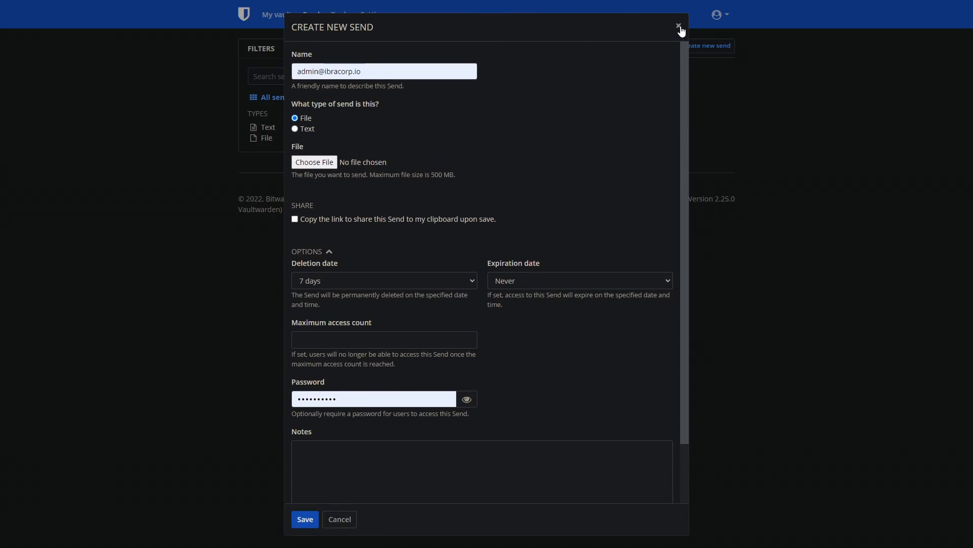
pyautogui.click(679, 27)
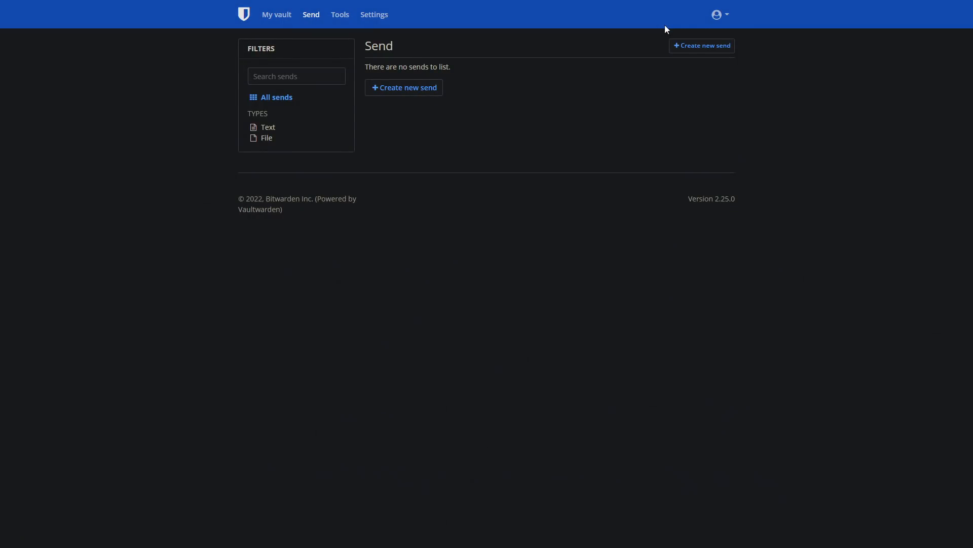
# Set the password generator length to 48 in Tools.
pyautogui.click(338, 17)
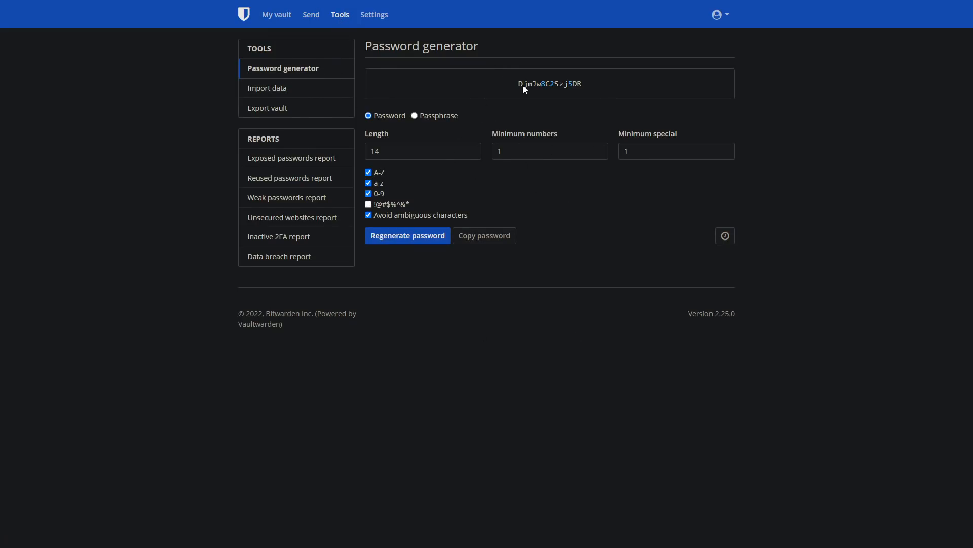
pyautogui.click(409, 152)
pyautogui.press('BackSpace')
pyautogui.press('BackSpace')
pyautogui.write('48')
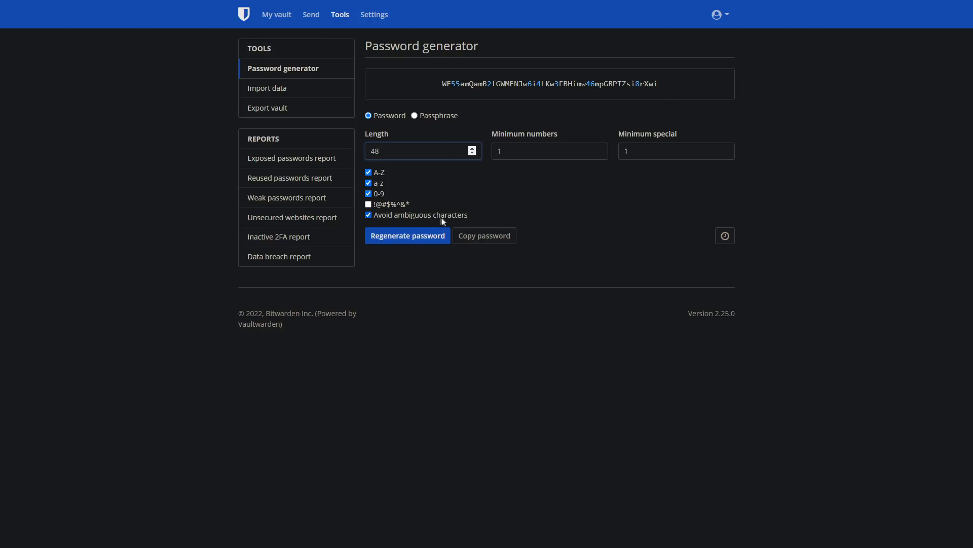
pyautogui.click(267, 88)
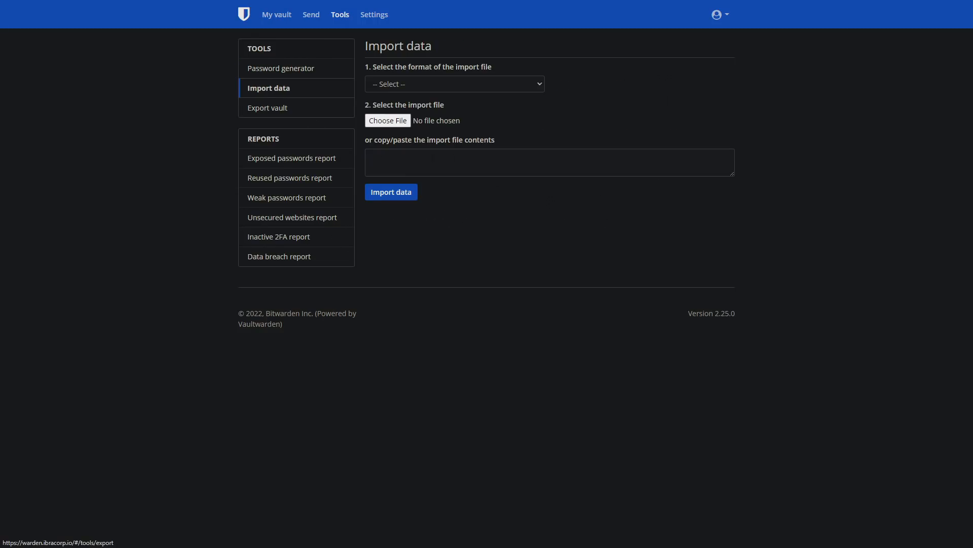
pyautogui.click(480, 84)
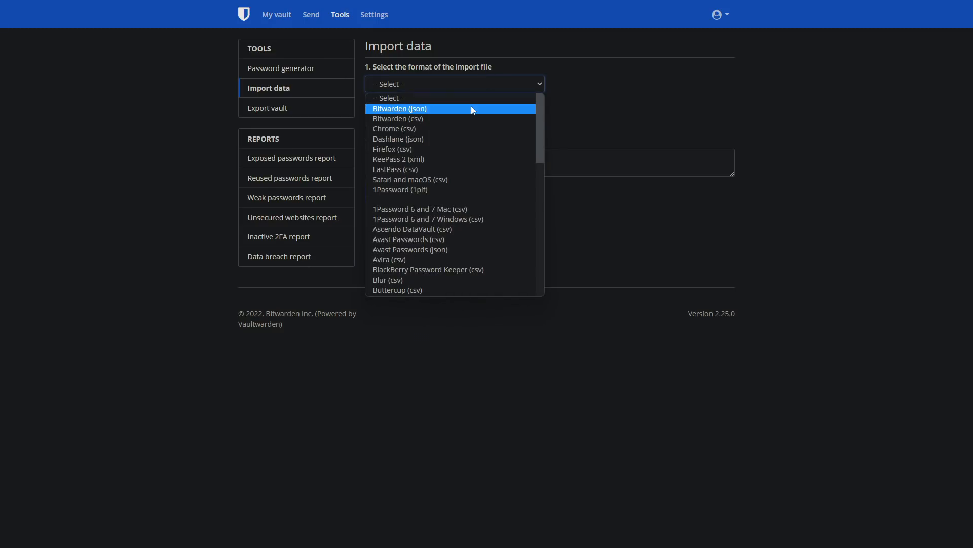
pyautogui.scroll(-5, 481, 251)
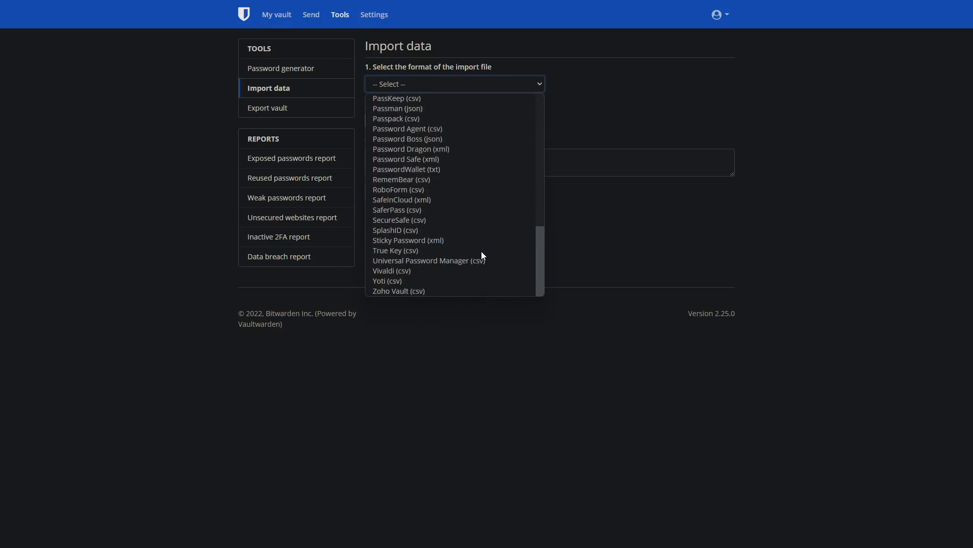
pyautogui.scroll(2, 471, 257)
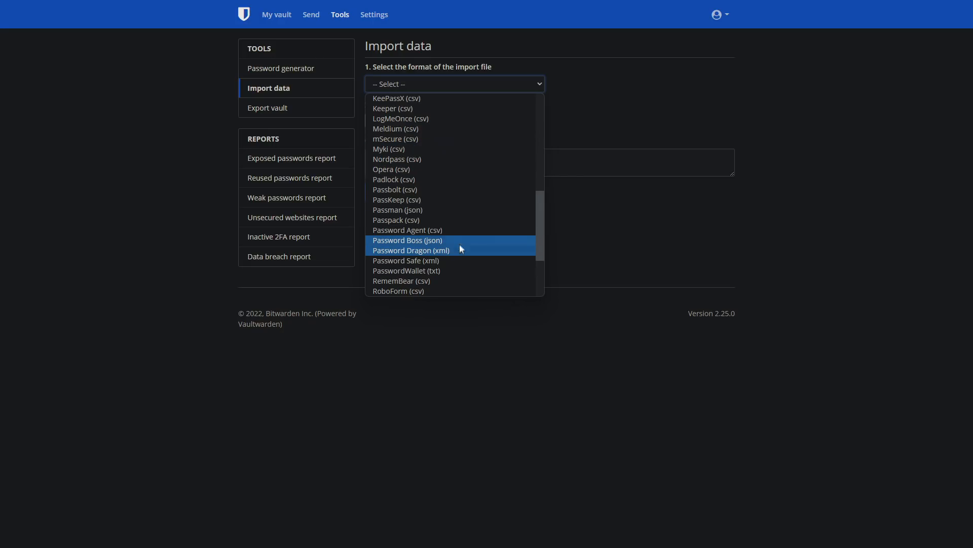
pyautogui.scroll(-3, 459, 245)
pyautogui.scroll(8, 461, 238)
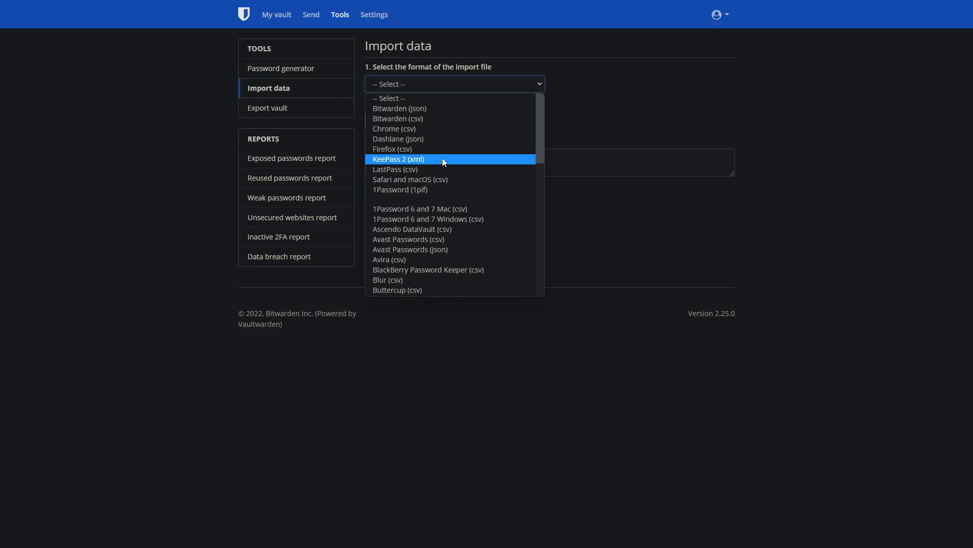
pyautogui.click(680, 88)
# Check the vault export file formats, leaving .json selected.
pyautogui.click(264, 110)
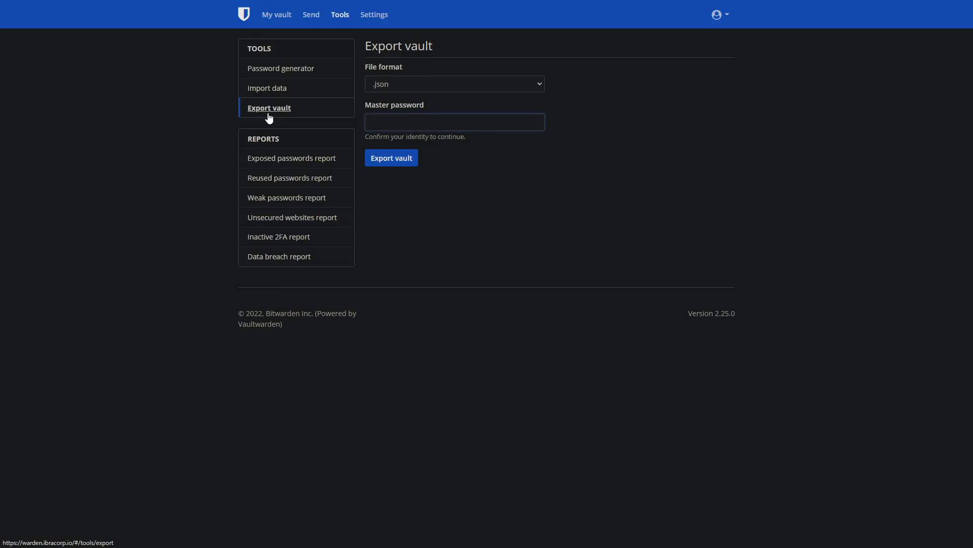
pyautogui.click(395, 85)
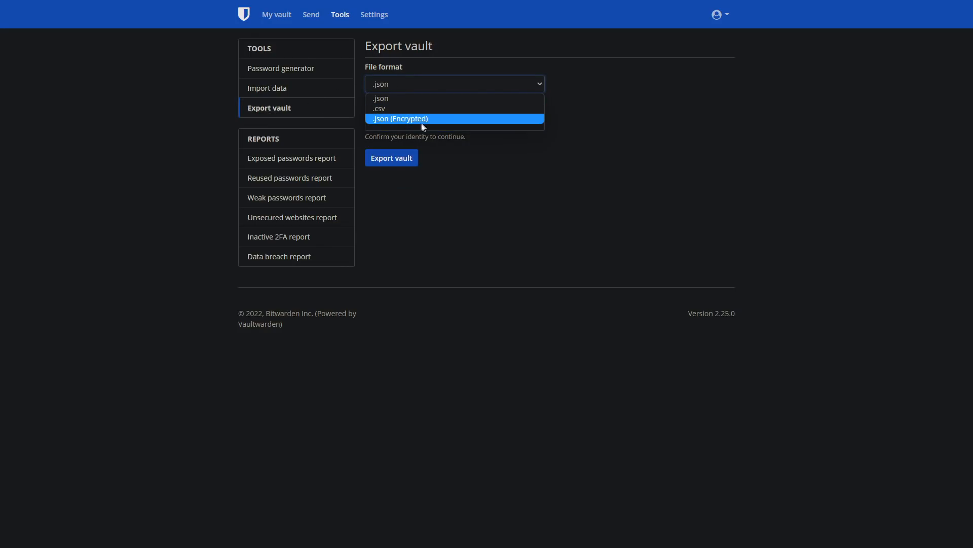
pyautogui.click(500, 163)
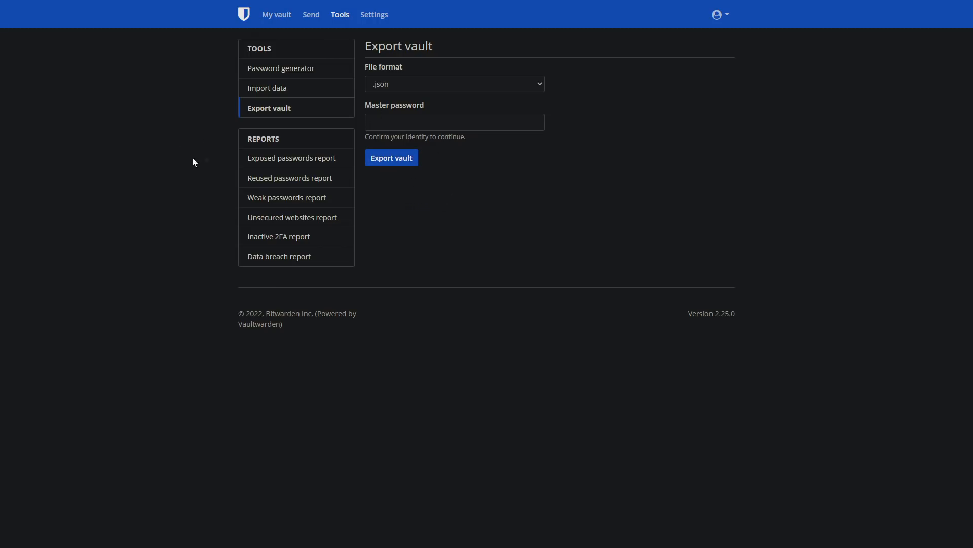
pyautogui.click(287, 164)
# Go through the reused, weak, unsecured websites, inactive 2FA and data breach reports.
pyautogui.click(293, 183)
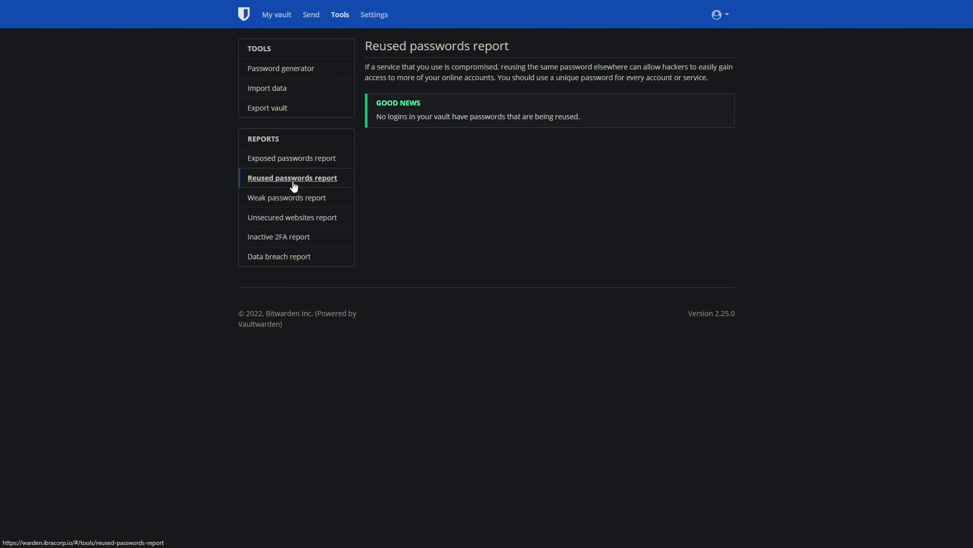
pyautogui.click(301, 203)
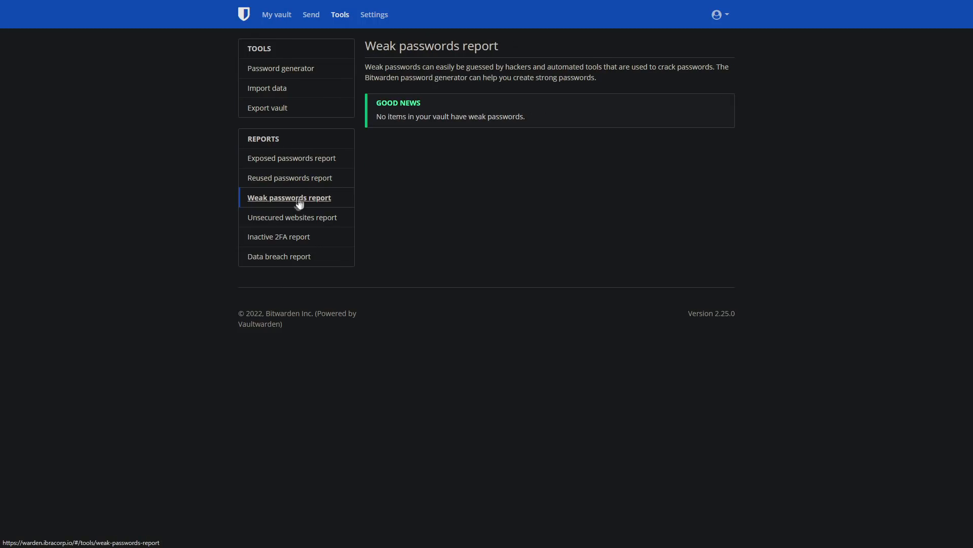
pyautogui.click(285, 225)
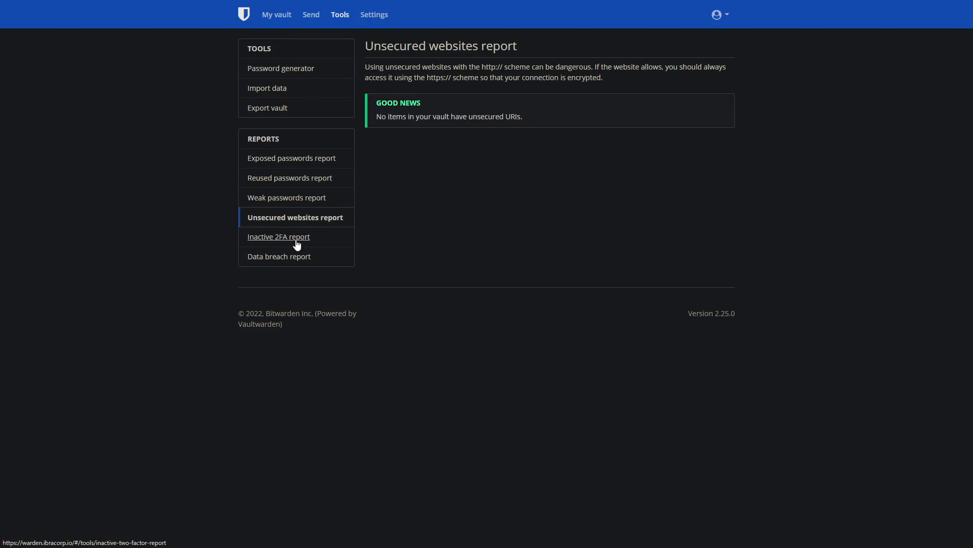
pyautogui.click(294, 238)
pyautogui.click(293, 256)
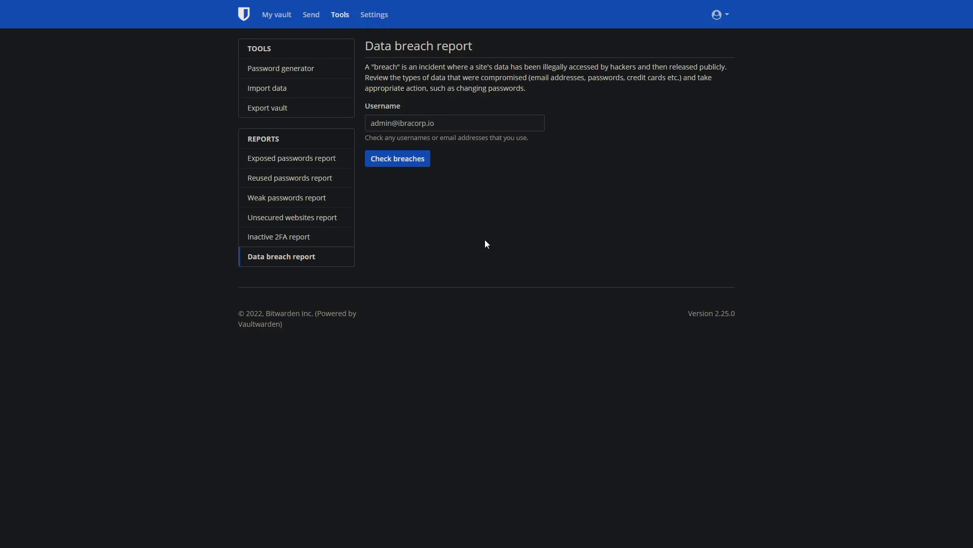
# Open the account Settings Options page and browse its vault timeout, language and theme choices.
pyautogui.click(369, 20)
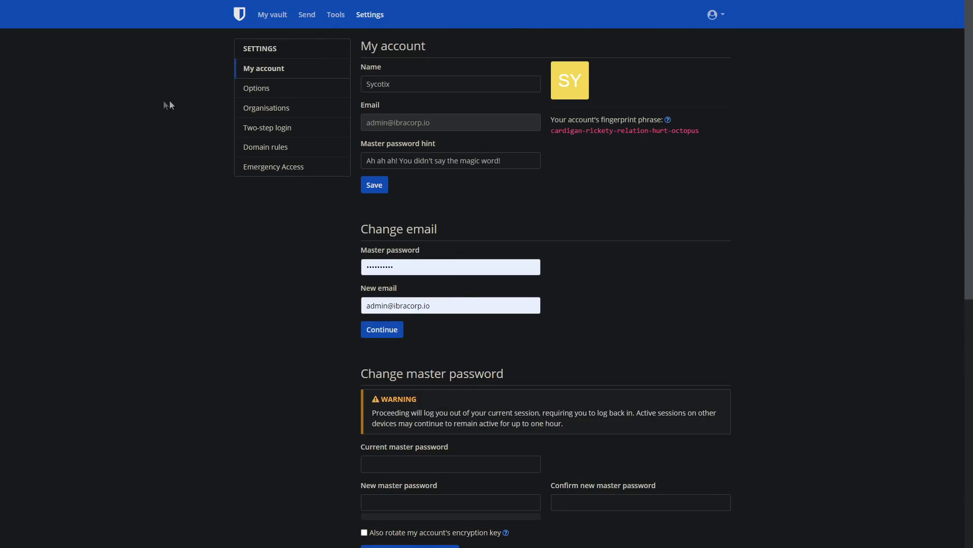
pyautogui.scroll(-9, 264, 200)
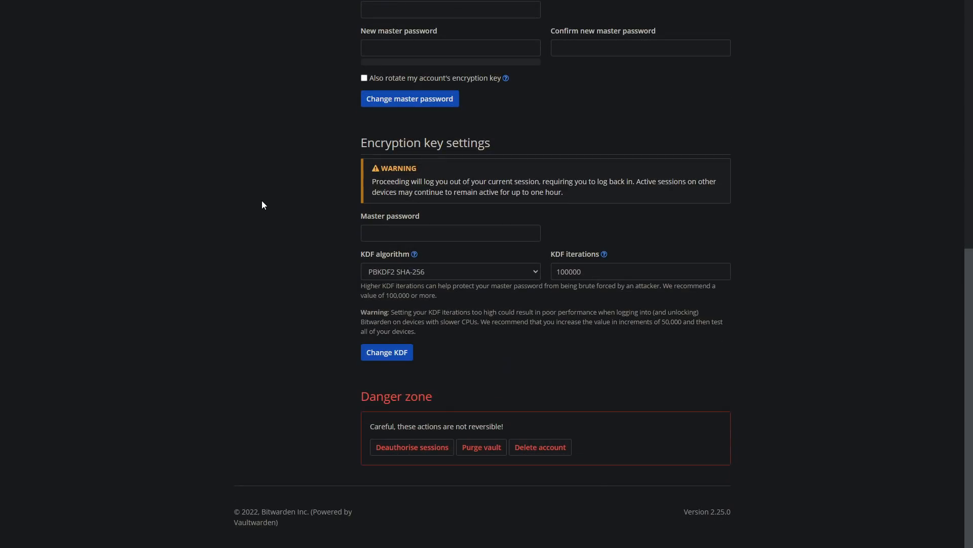
pyautogui.scroll(6, 518, 78)
pyautogui.scroll(3, 513, 71)
pyautogui.scroll(-9, 111, 239)
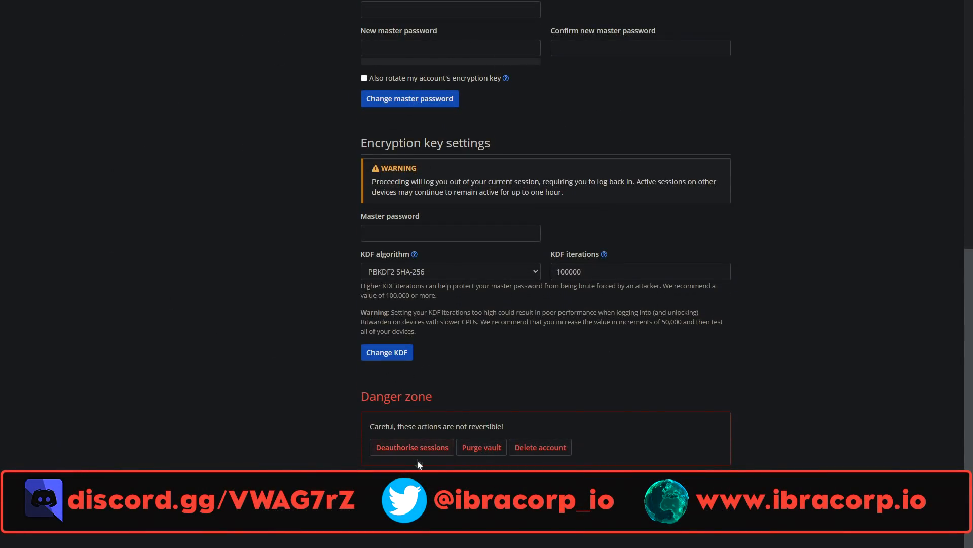
pyautogui.scroll(10, 260, 419)
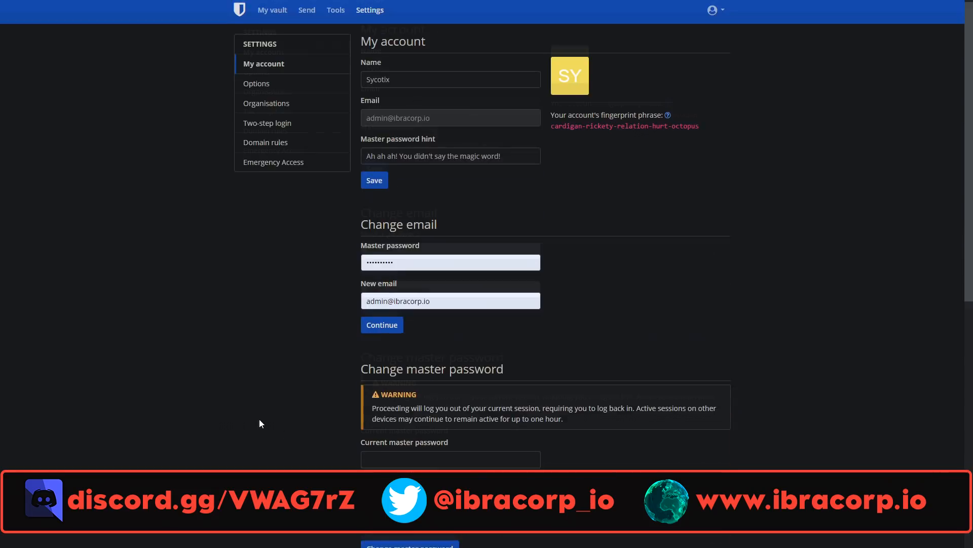
pyautogui.scroll(-9, 304, 189)
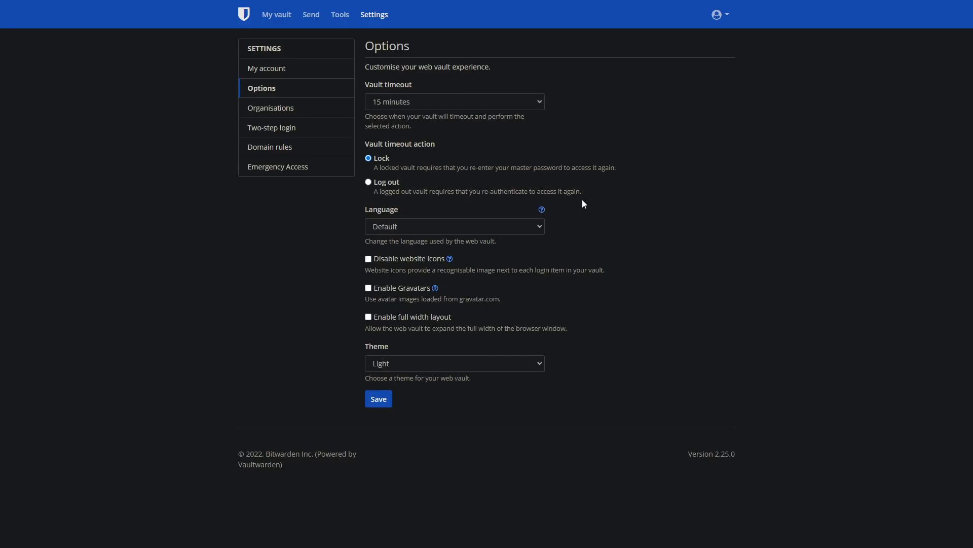
pyautogui.click(515, 362)
# Save the Dark theme, then start a new organisation from the Organisations settings.
pyautogui.click(400, 388)
pyautogui.click(380, 398)
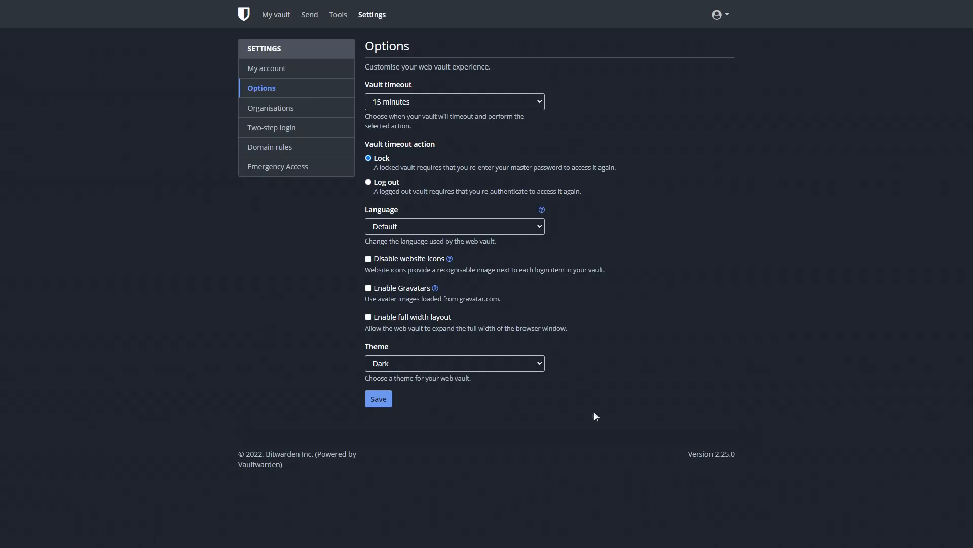
pyautogui.click(306, 107)
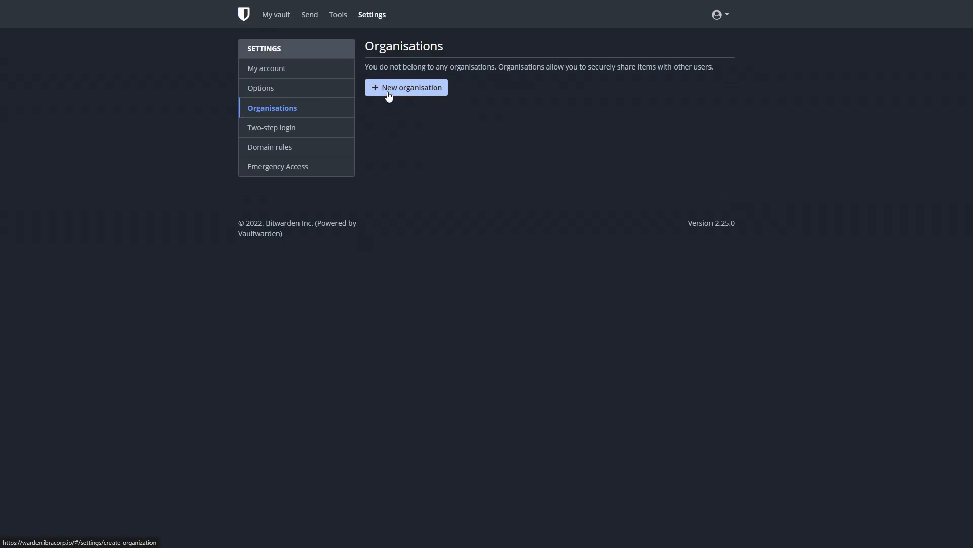
pyautogui.click(389, 91)
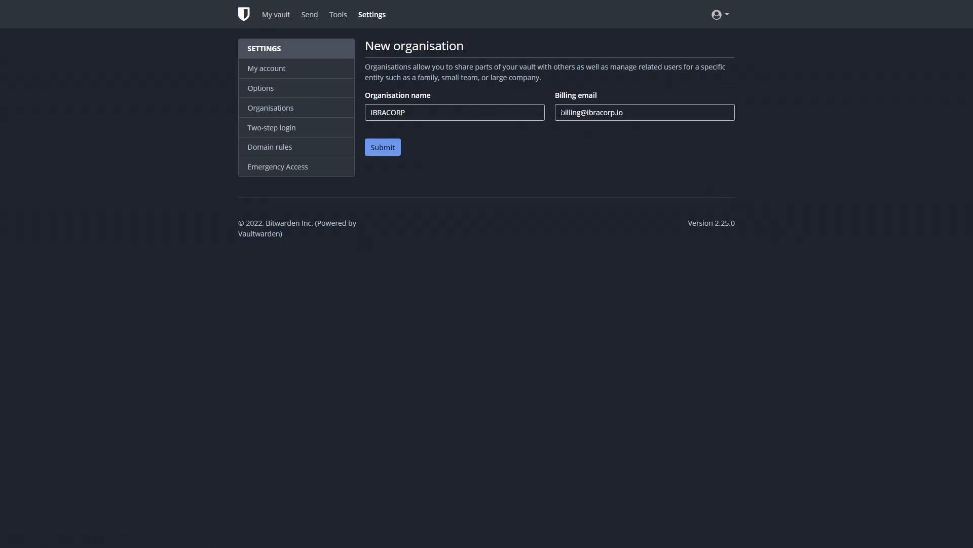
# Submit the IBRACORP organisation and go back to My account settings.
pyautogui.click(399, 149)
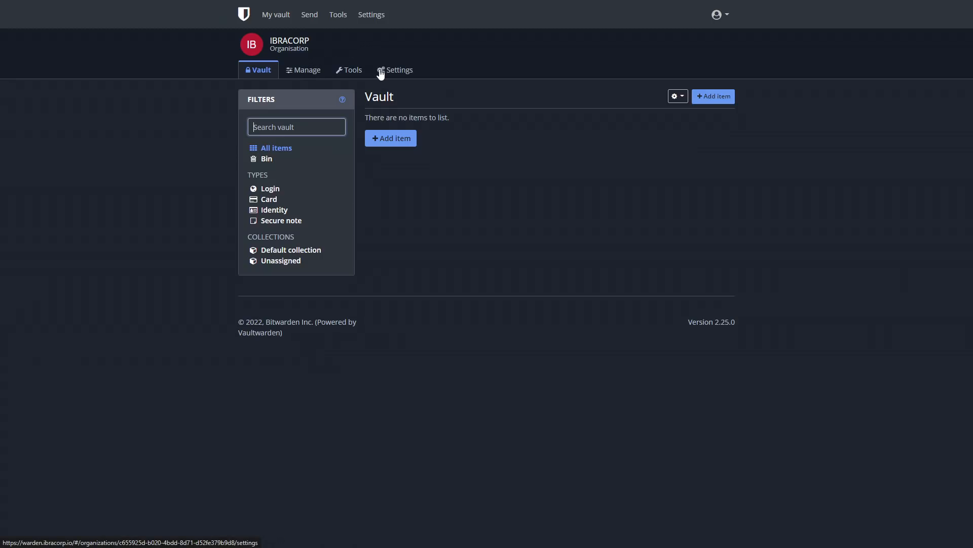
pyautogui.click(363, 22)
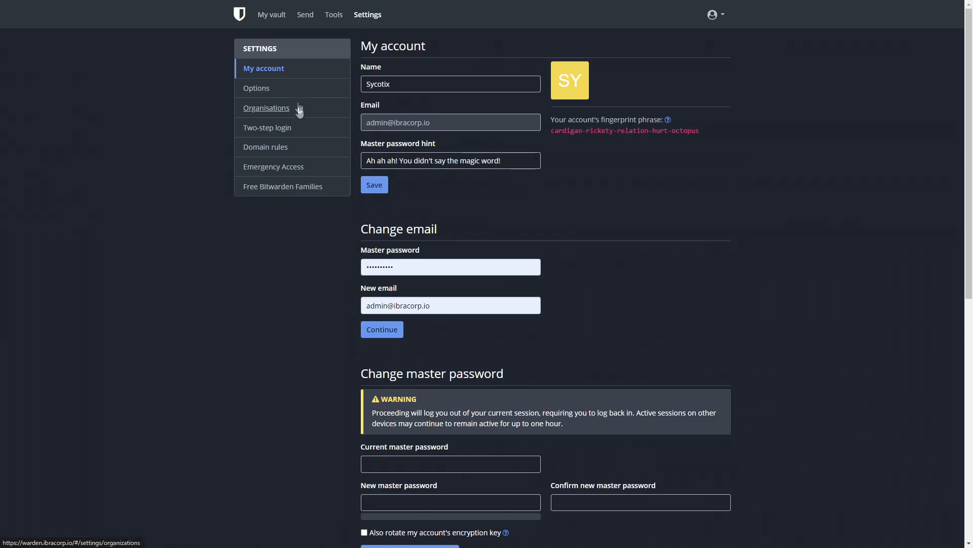
# Review the two-step login providers, then view the Domain rules page.
pyautogui.click(295, 134)
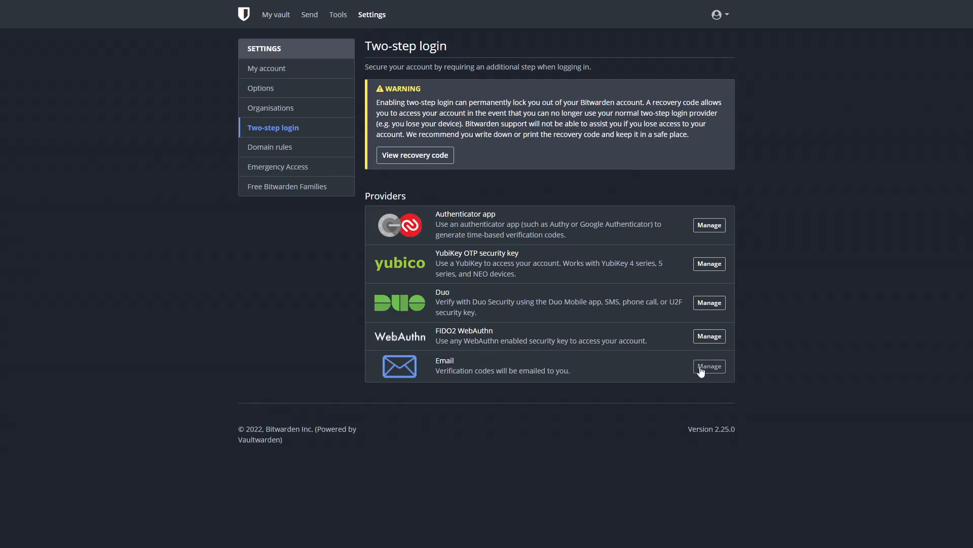
pyautogui.click(269, 146)
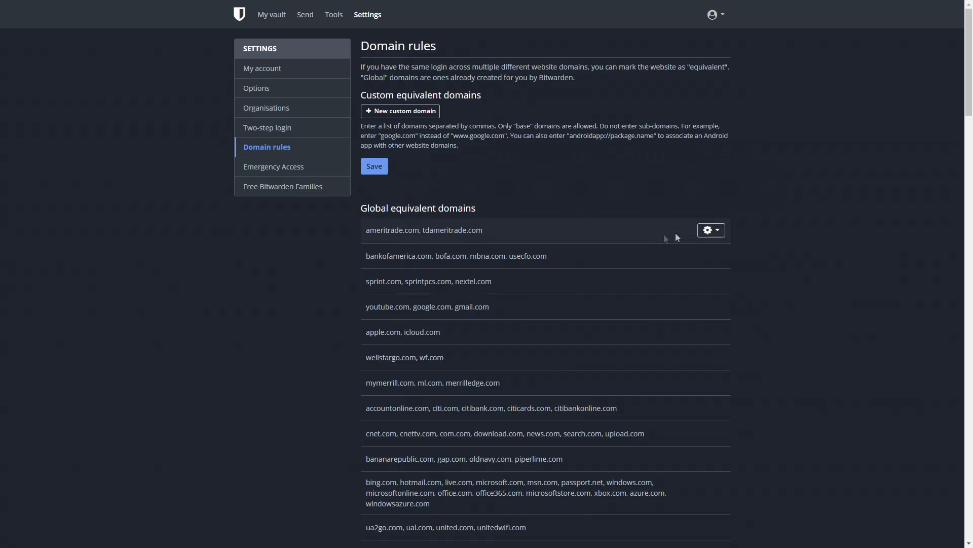
# Highlight the tdameritrade, ameritrade and Bank of America domain groups, then view Emergency Access.
pyautogui.doubleClick(454, 230)
pyautogui.doubleClick(364, 231)
pyautogui.doubleClick(424, 234)
pyautogui.moveTo(531, 257); pyautogui.dragTo(378, 264)
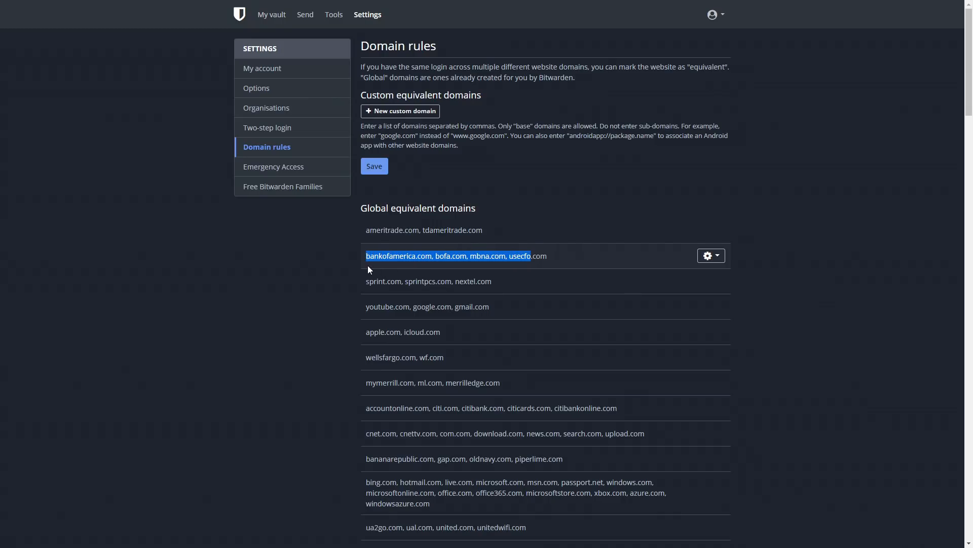
pyautogui.click(264, 169)
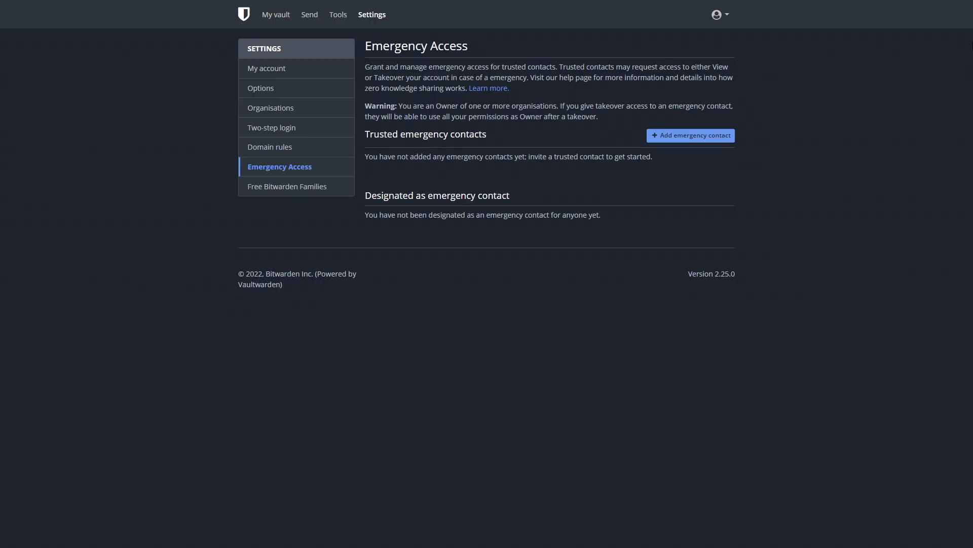
# Show the IBRACORP organisation's People list, with the account as its only member and Owner.
pyautogui.click(257, 191)
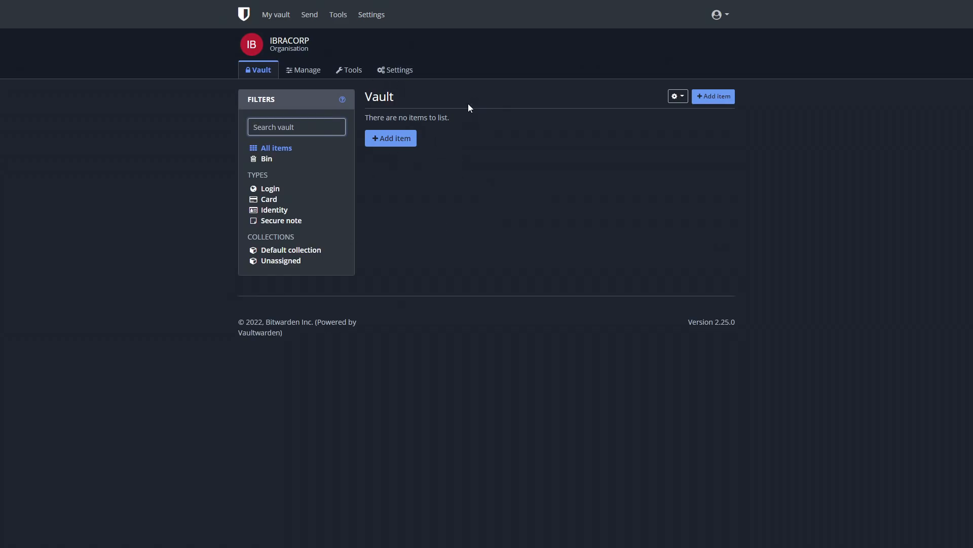
pyautogui.click(318, 71)
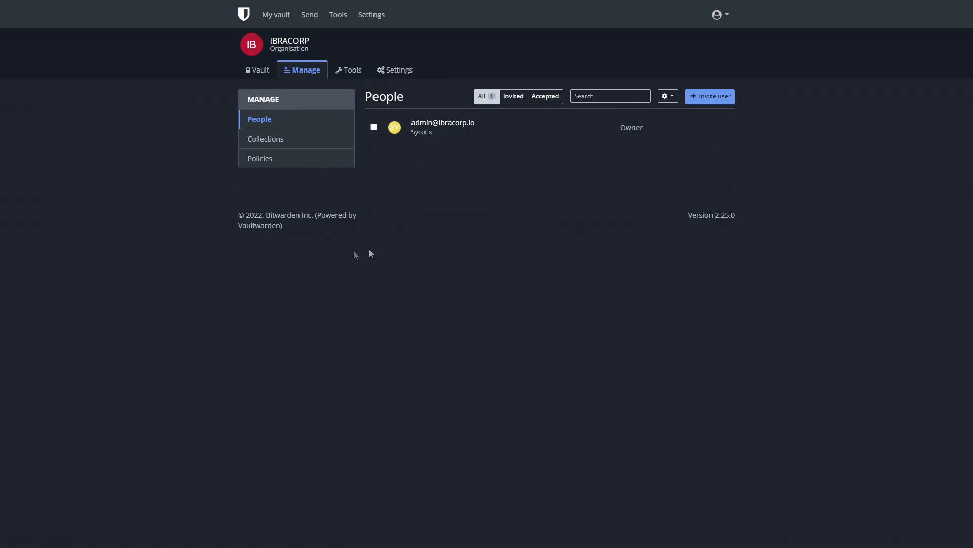
pyautogui.click(270, 16)
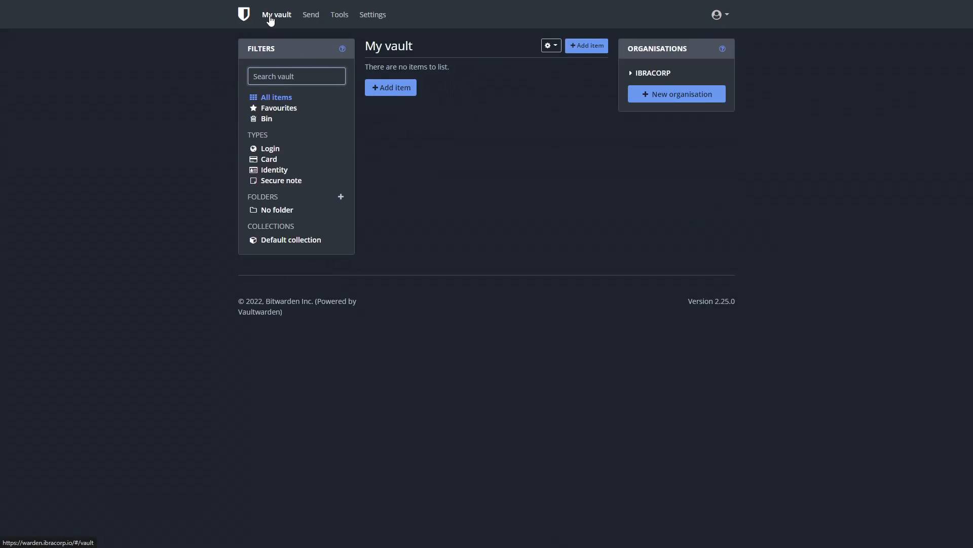
pyautogui.click(635, 74)
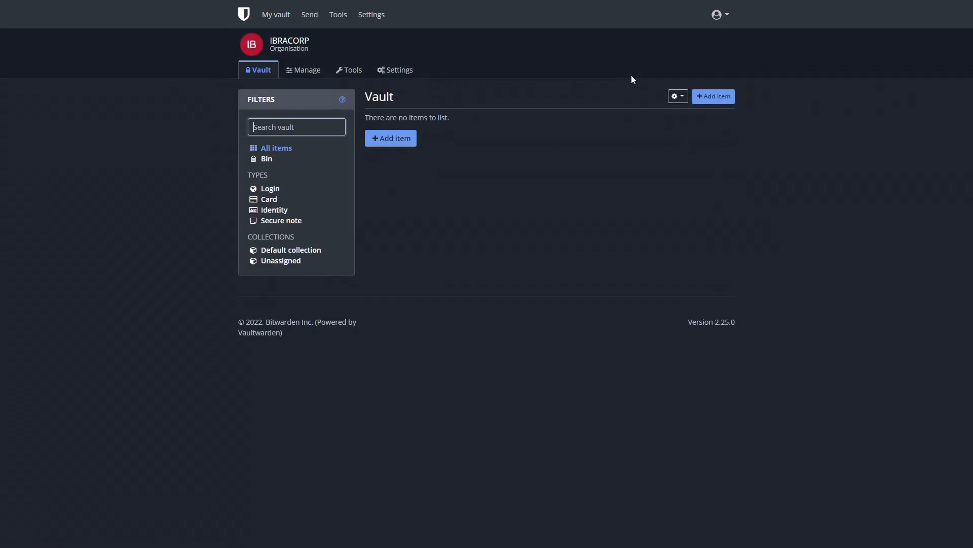
pyautogui.click(298, 74)
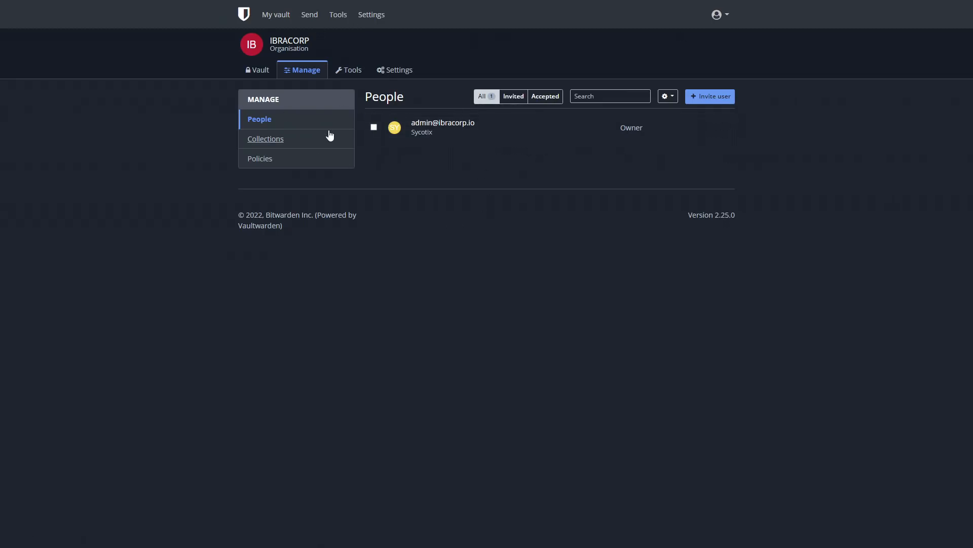
# Browse IBRACORP's Collections and Policies, then its Import data tools.
pyautogui.click(299, 146)
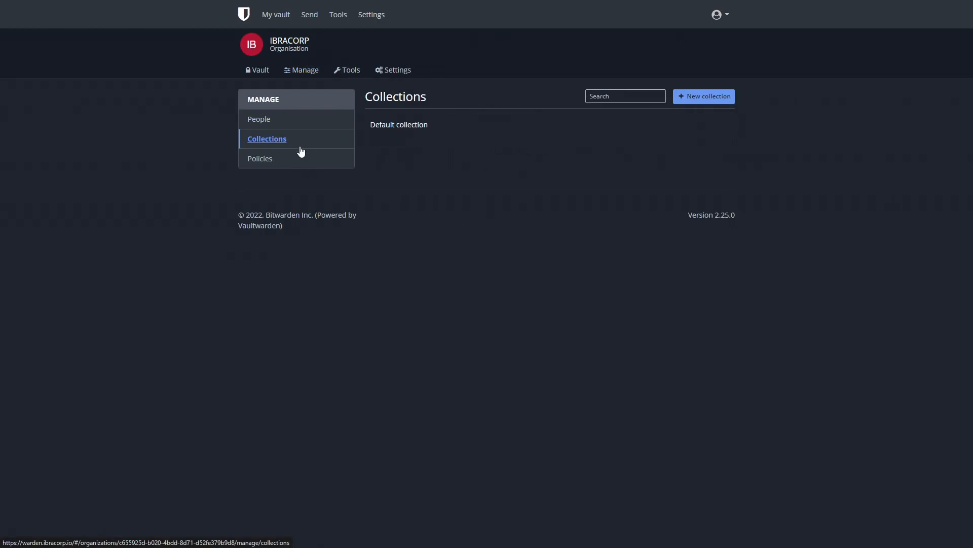
pyautogui.click(312, 160)
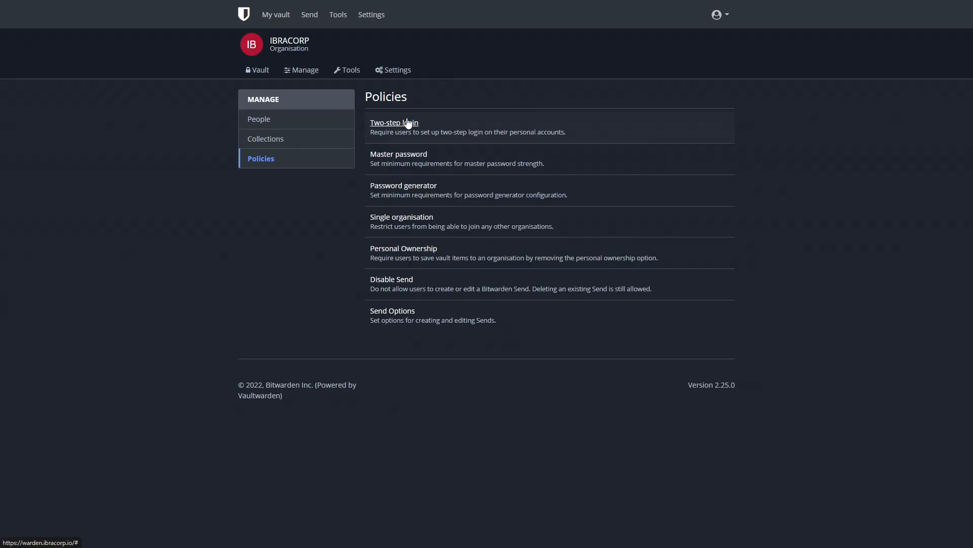
pyautogui.click(348, 70)
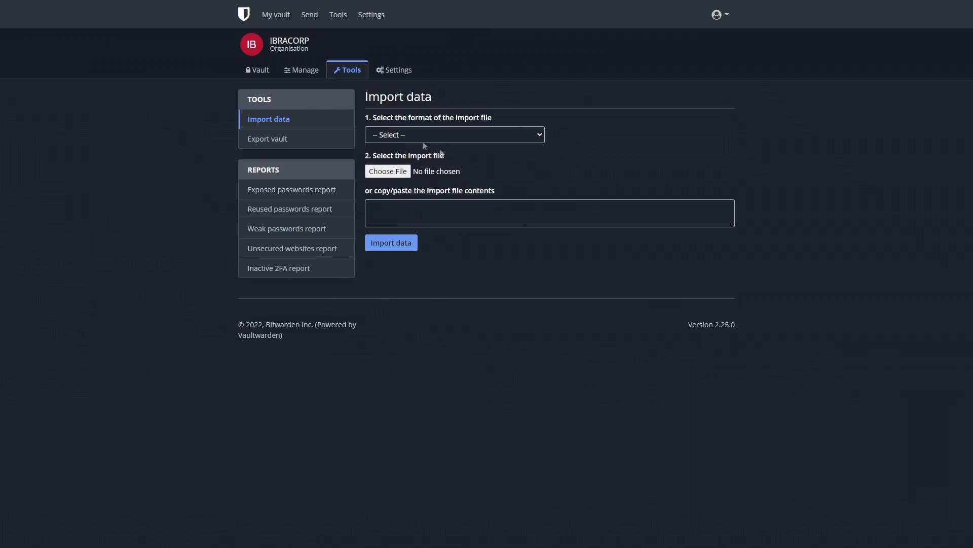
# Check the exposed, reused and weak password, unsecured website and inactive 2FA reports.
pyautogui.click(326, 189)
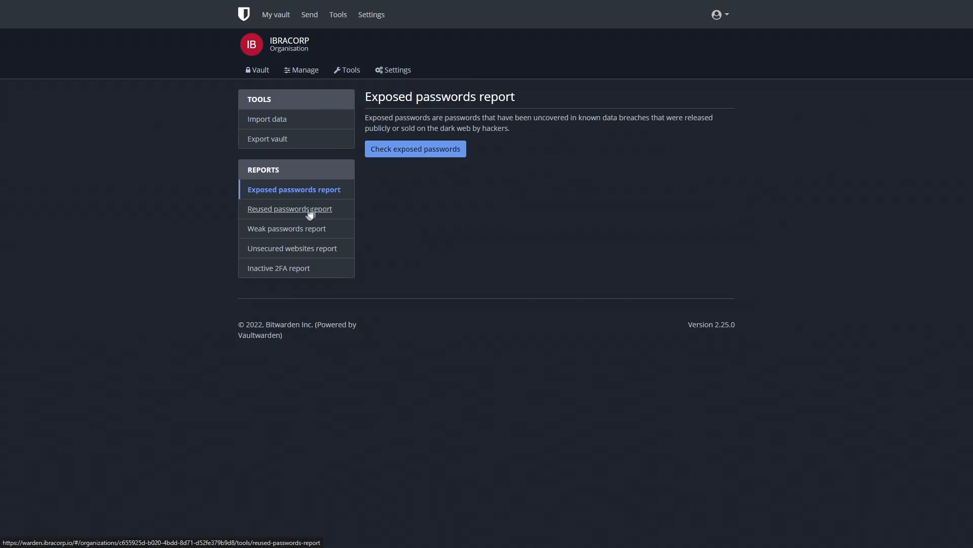
pyautogui.click(315, 209)
pyautogui.click(319, 229)
pyautogui.click(319, 249)
pyautogui.click(303, 269)
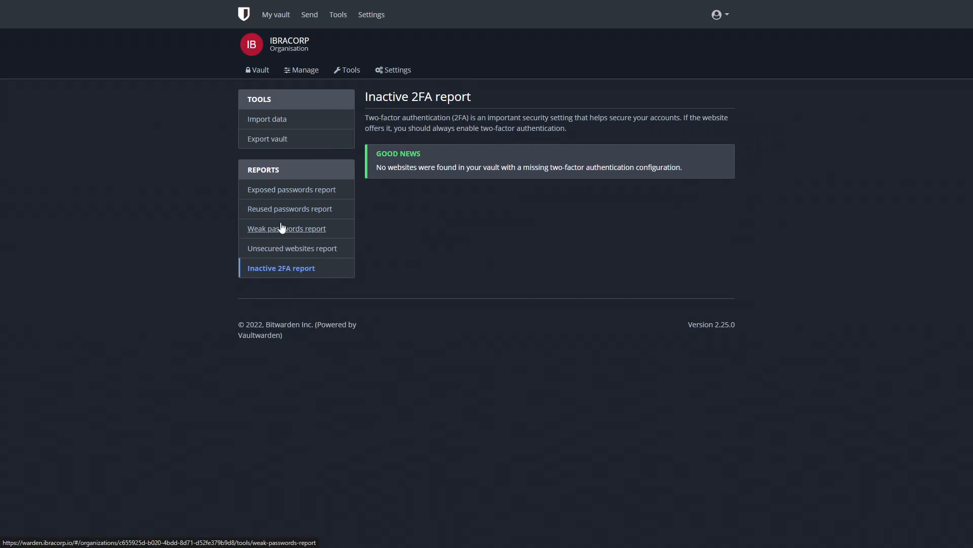
pyautogui.click(280, 189)
# Look over the export and import pages and organisation settings, then return to the vault.
pyautogui.click(282, 140)
pyautogui.click(358, 72)
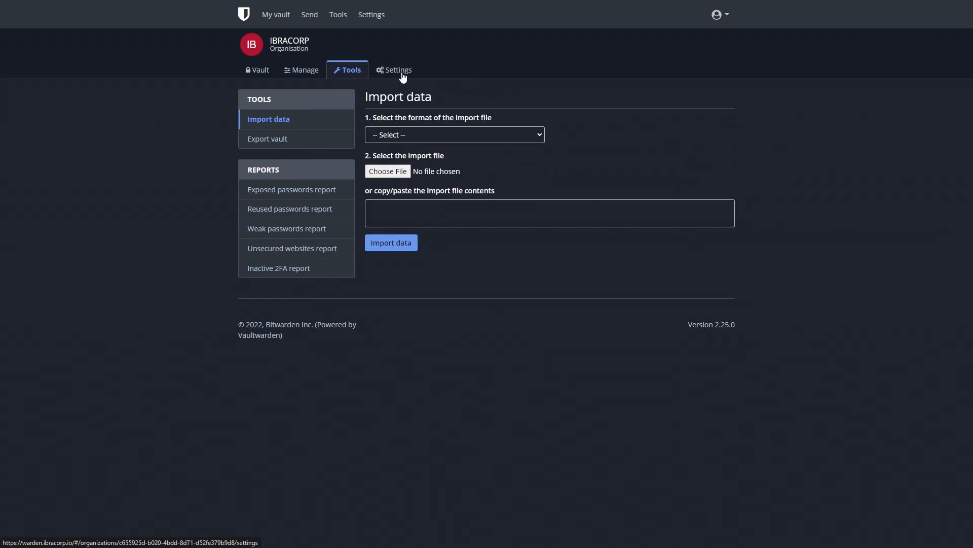
pyautogui.click(401, 73)
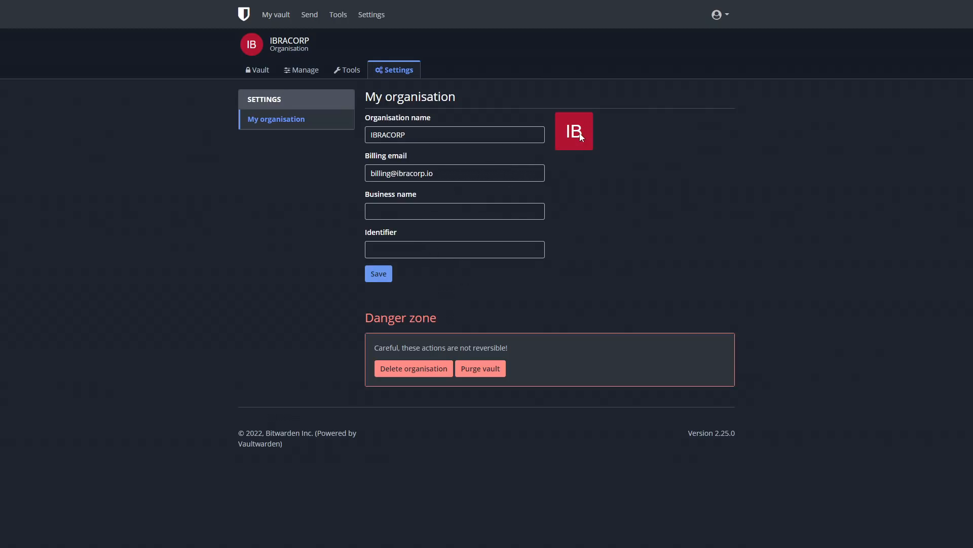
pyautogui.click(257, 70)
# Return to the personal vault and filter it to Secure note items only.
pyautogui.click(271, 15)
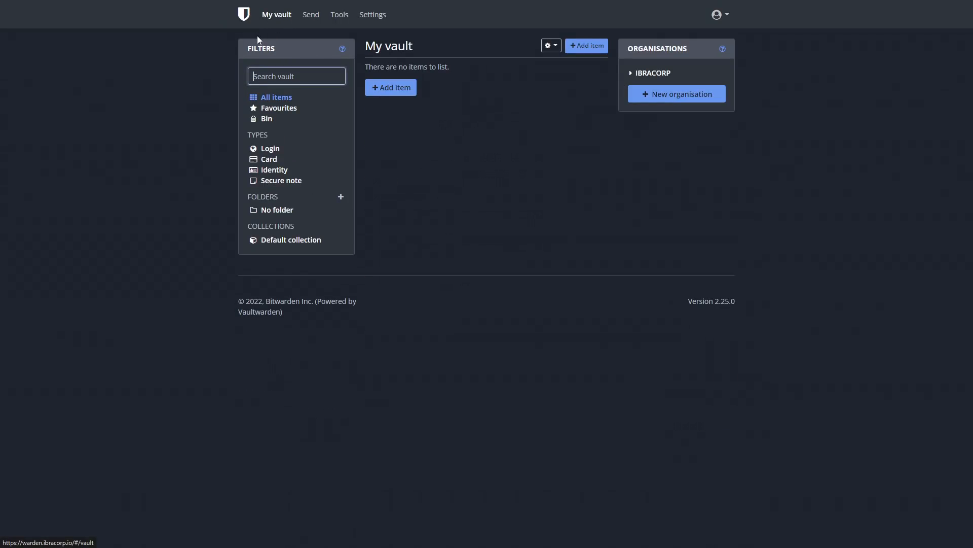
pyautogui.click(281, 180)
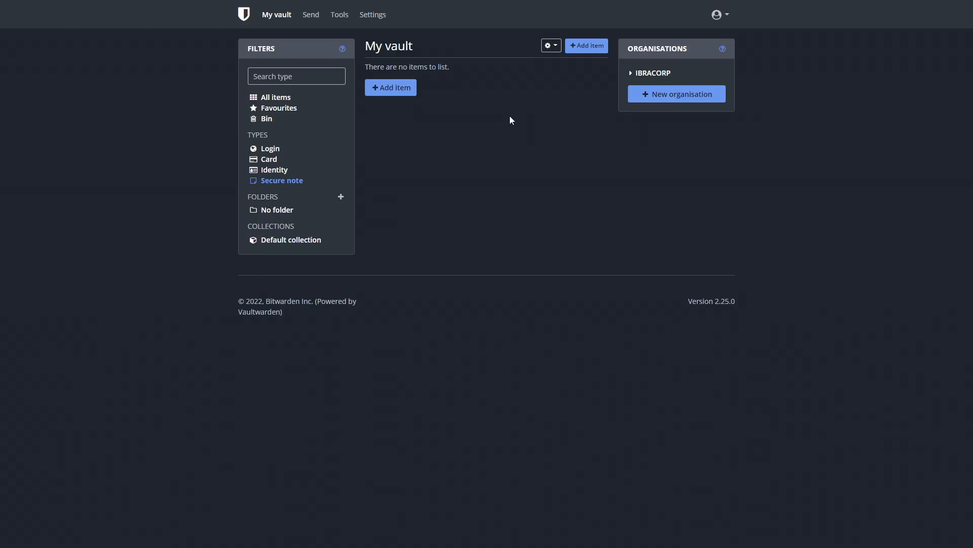
# Add the Bitwarden - Free Password Manager extension to Chrome from its Web Store listing.
pyautogui.press('F11')
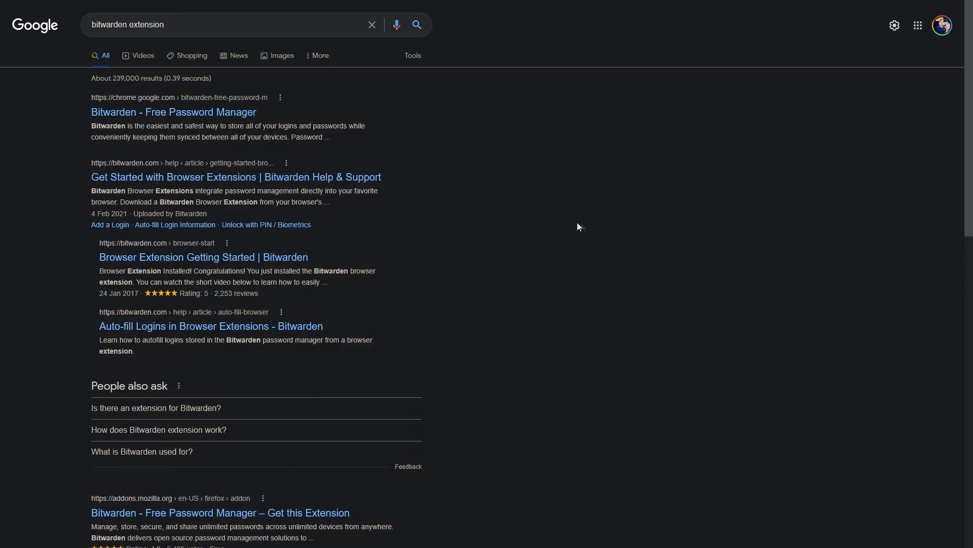
pyautogui.click(159, 112)
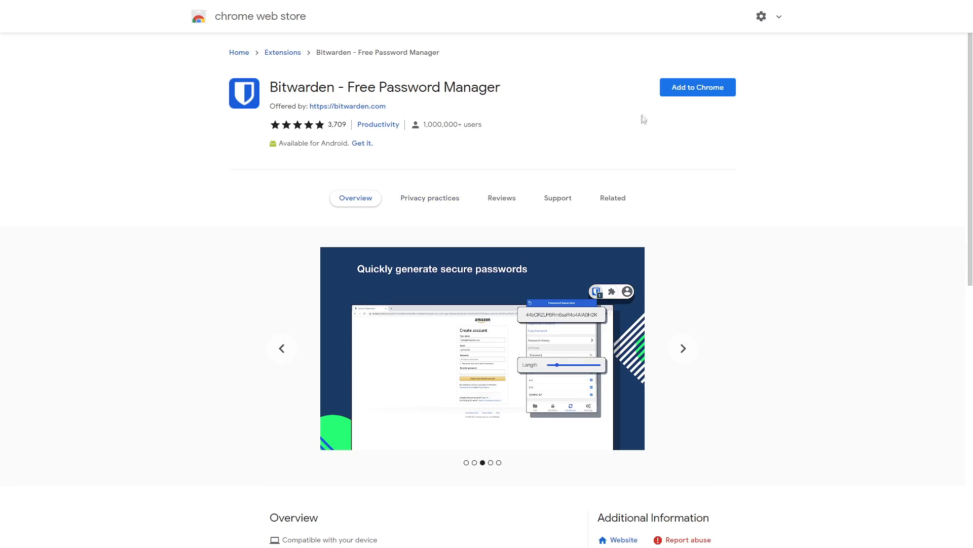
pyautogui.click(696, 87)
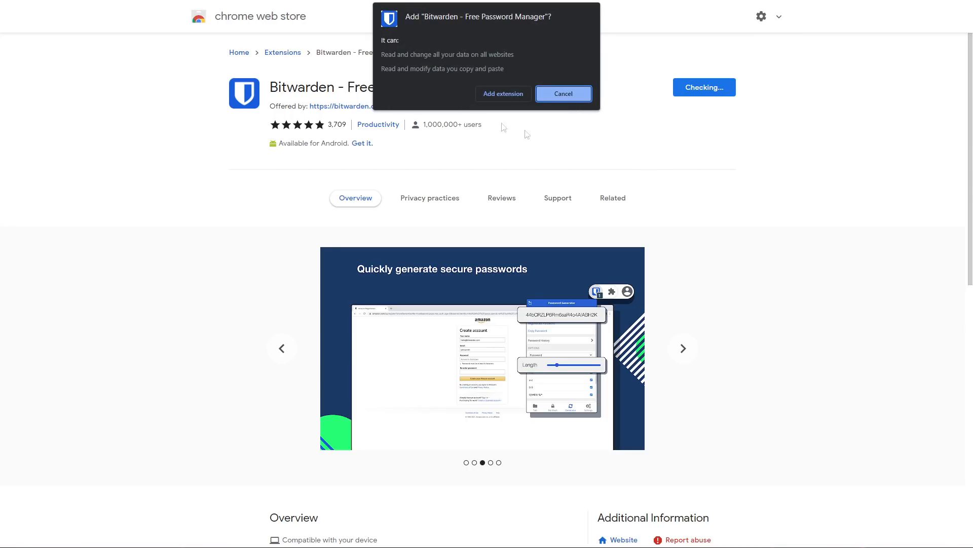
pyautogui.click(496, 94)
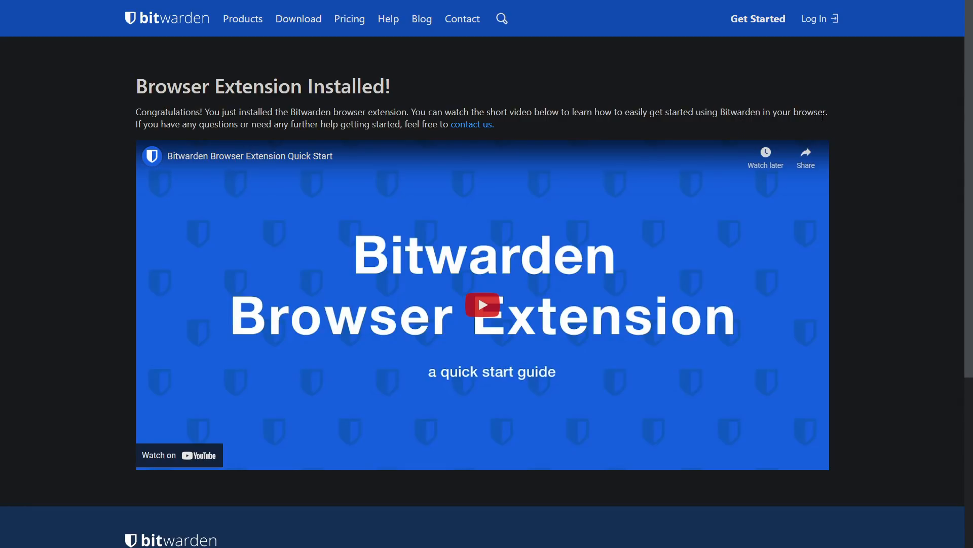
# Pin the Bitwarden extension to the toolbar and open its self-hosted server environment settings.
pyautogui.press('F11')
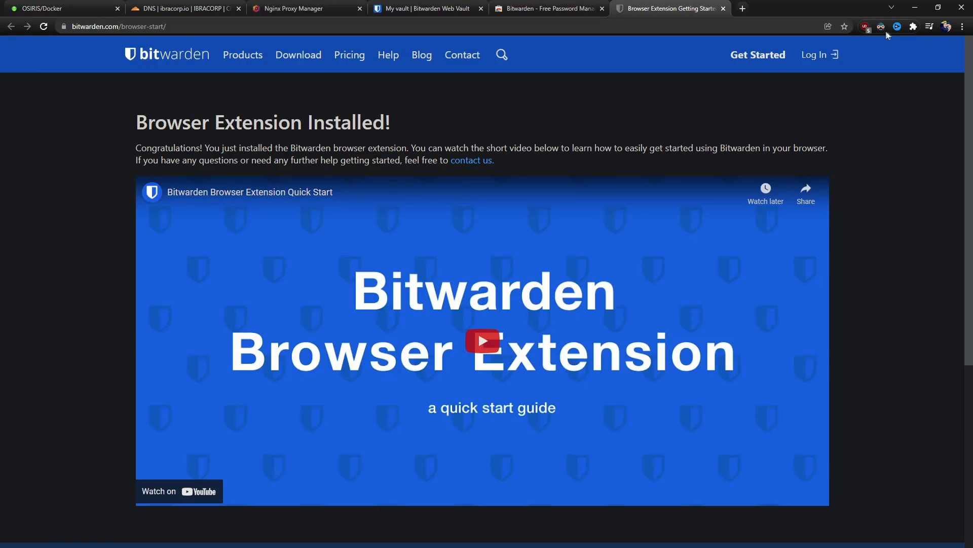
pyautogui.click(914, 27)
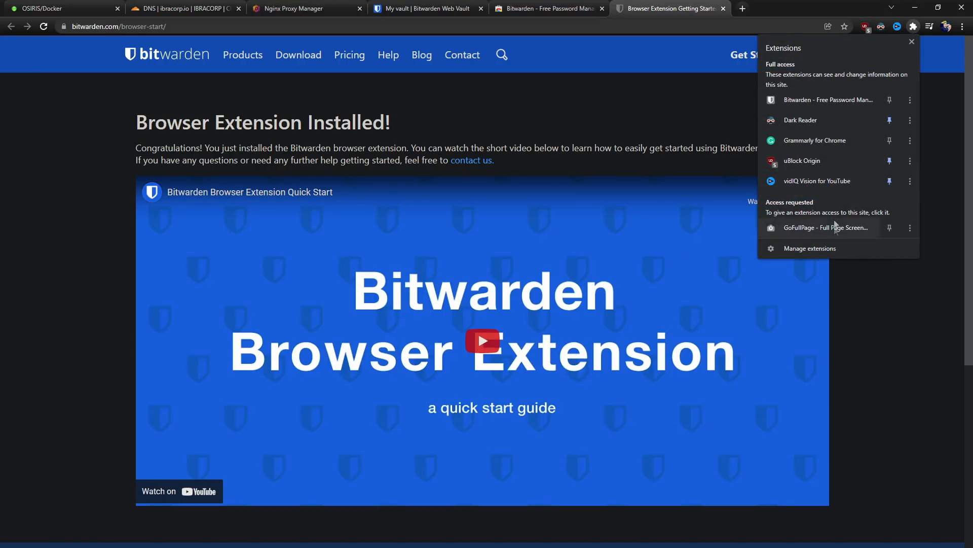
pyautogui.click(889, 100)
pyautogui.click(902, 28)
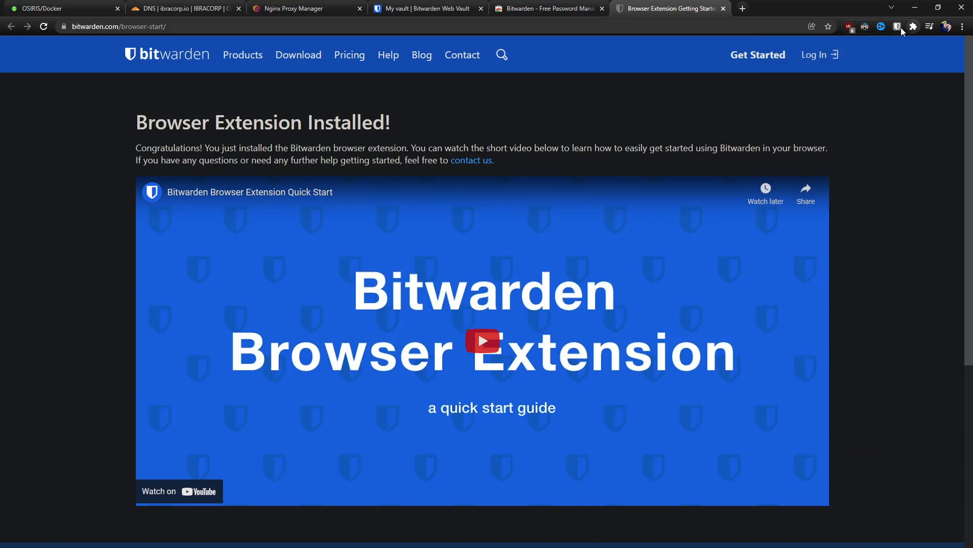
pyautogui.click(899, 27)
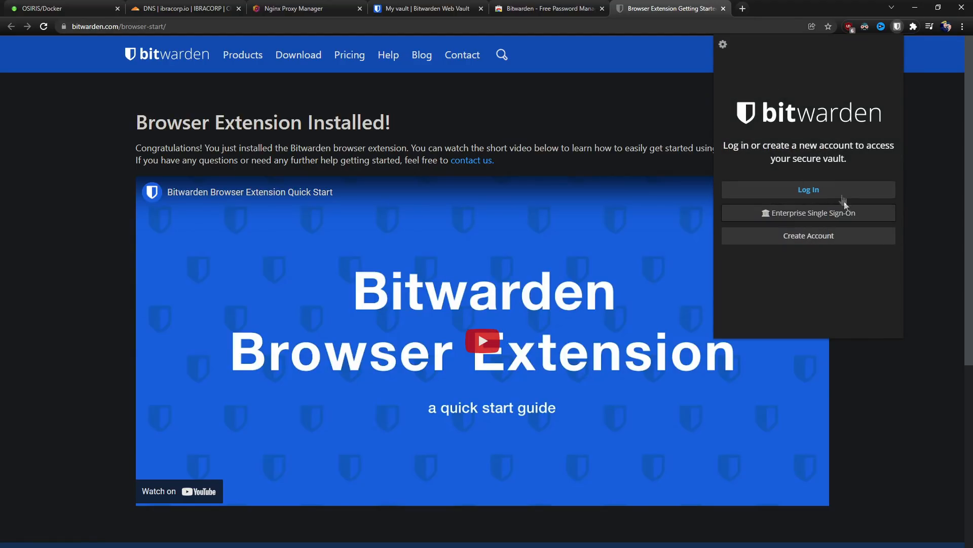
pyautogui.click(724, 46)
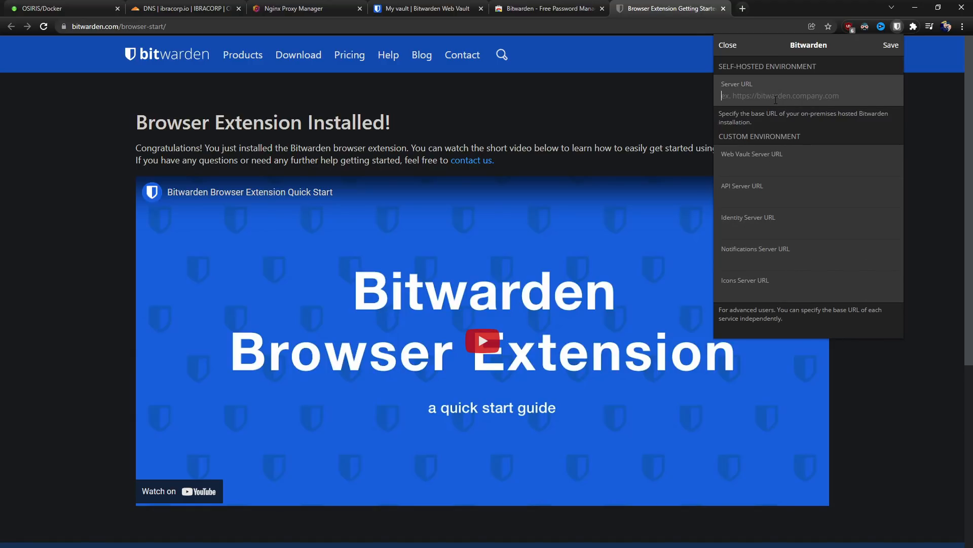
pyautogui.click(776, 100)
pyautogui.write('https:/')
pyautogui.write('/warden.ibracorp.io')
pyautogui.moveTo(827, 114); pyautogui.dragTo(831, 114)
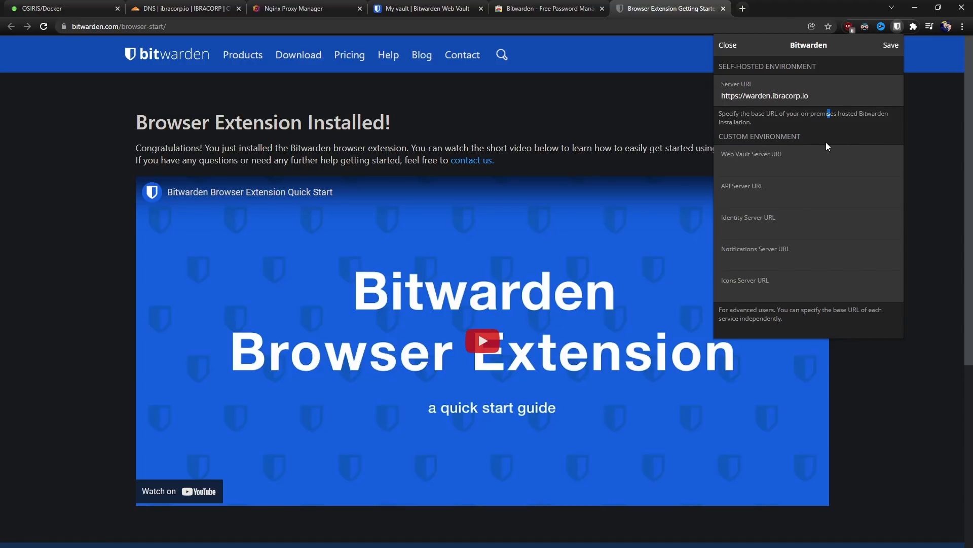
pyautogui.click(891, 45)
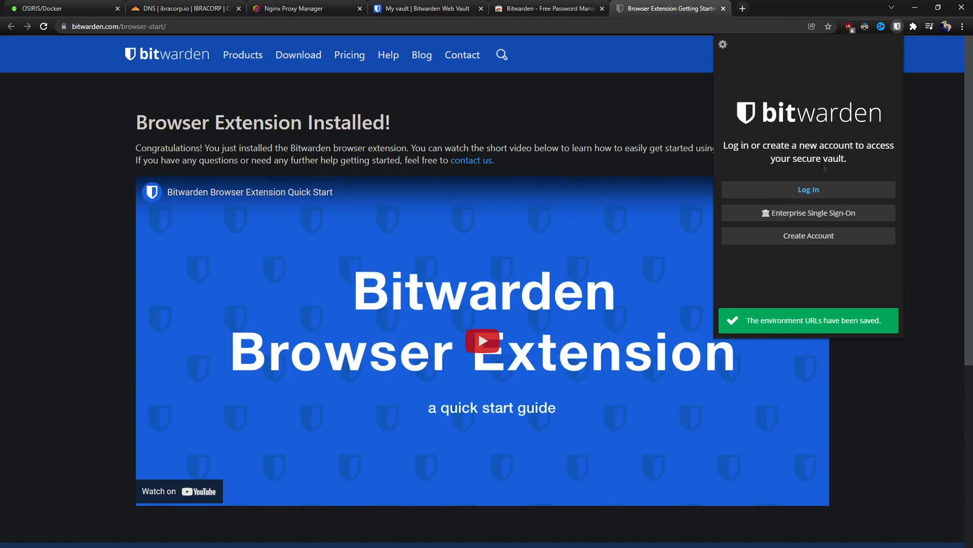
pyautogui.click(805, 195)
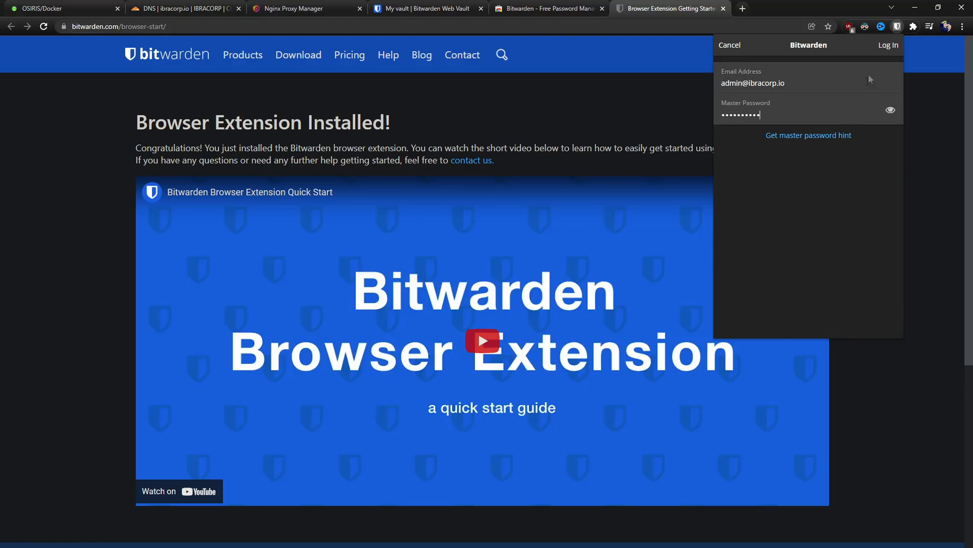
pyautogui.click(887, 45)
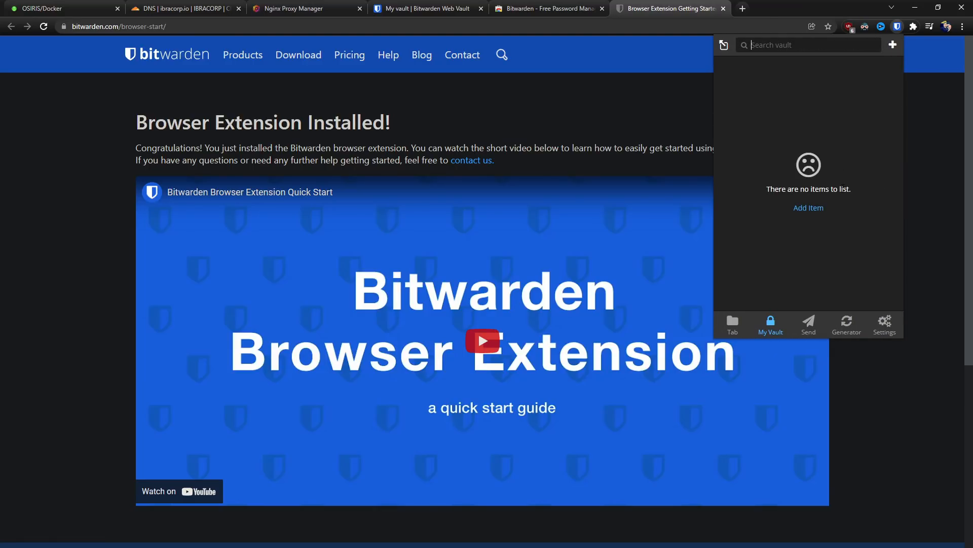
# Enter the new account's e-mail address and name on the Create account form.
pyautogui.click(936, 161)
pyautogui.click(898, 27)
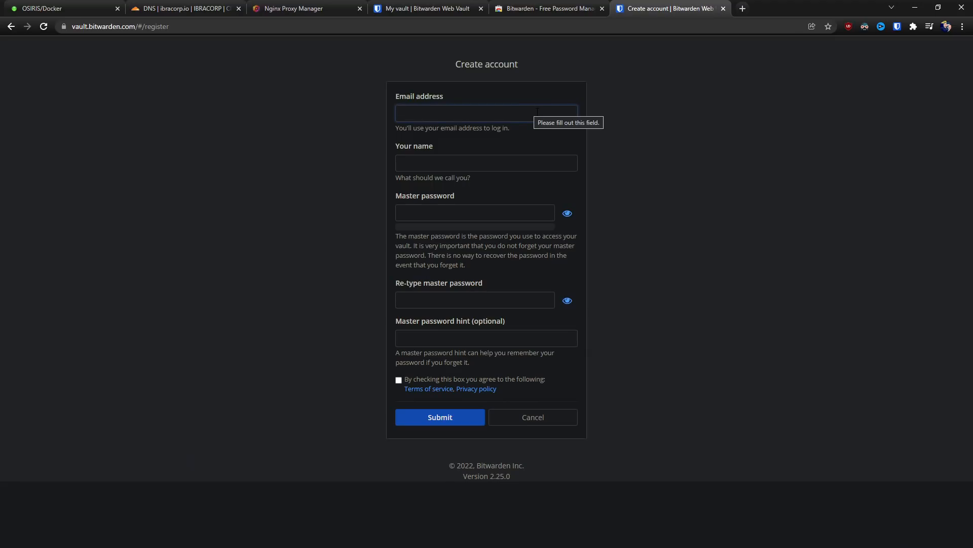
pyautogui.press('Tab')
pyautogui.write('John Smith')
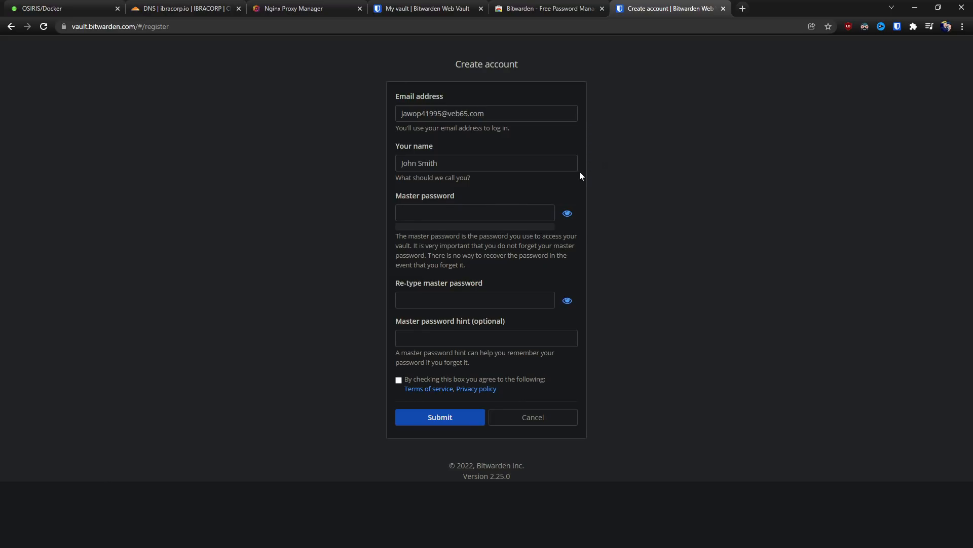
# Generate a fresh 30-character password in the extension's Generator and copy it.
pyautogui.click(898, 26)
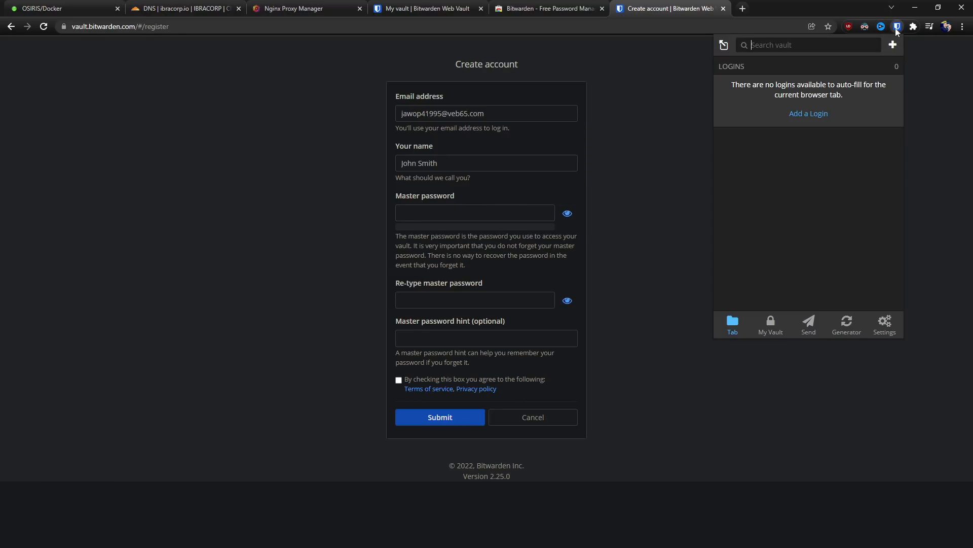
pyautogui.click(850, 328)
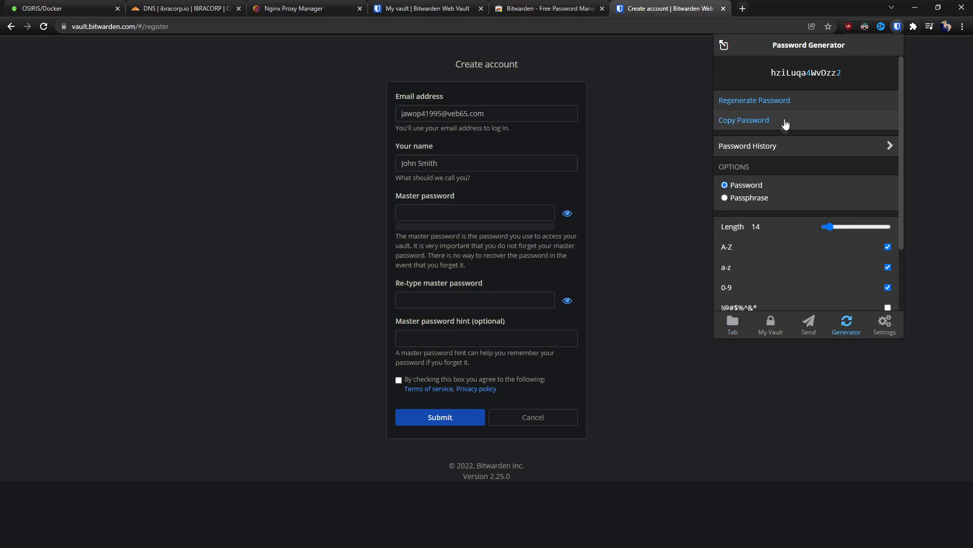
pyautogui.moveTo(829, 226); pyautogui.dragTo(839, 229)
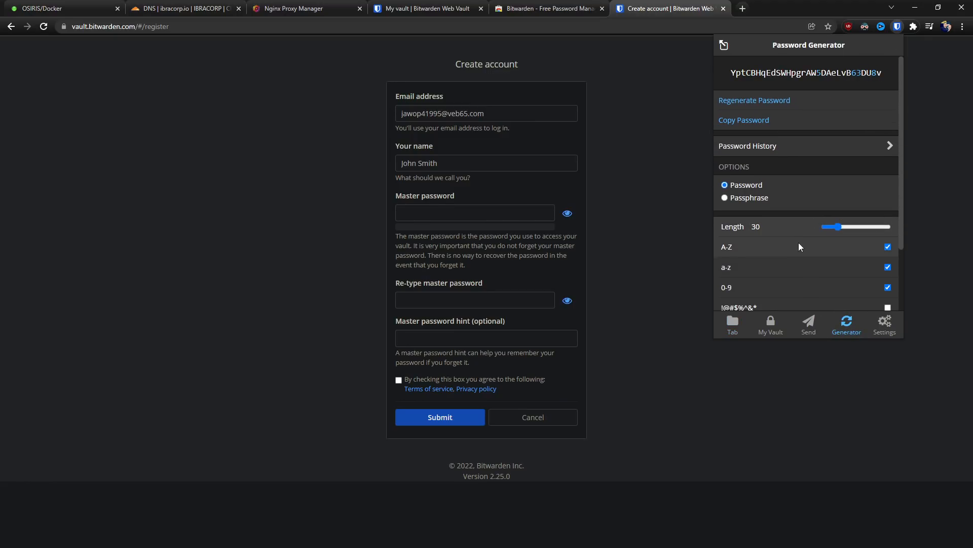
pyautogui.click(754, 101)
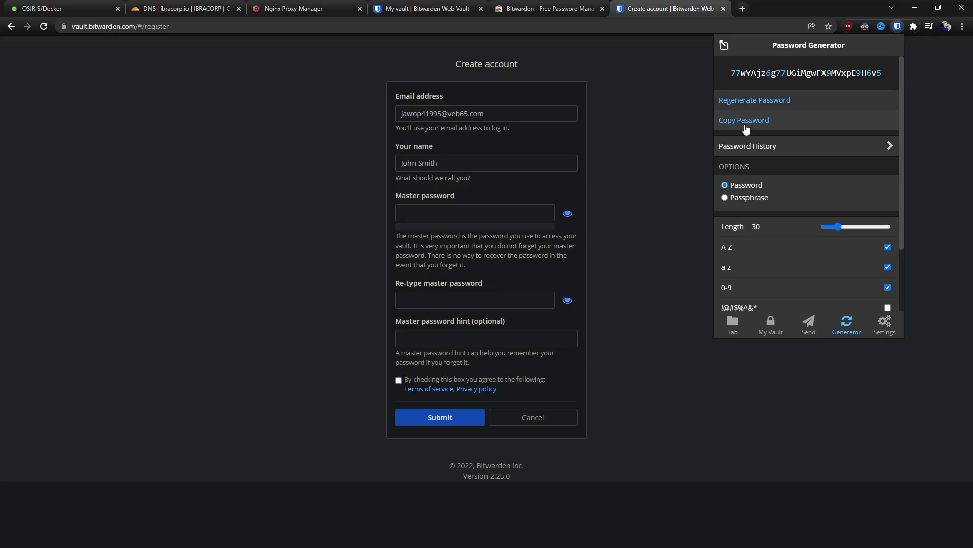
pyautogui.click(763, 130)
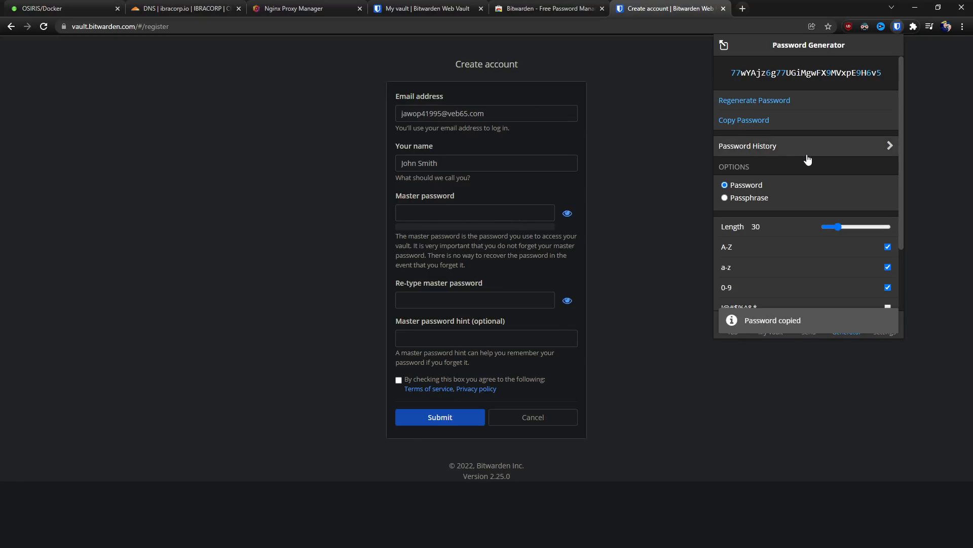
pyautogui.click(424, 212)
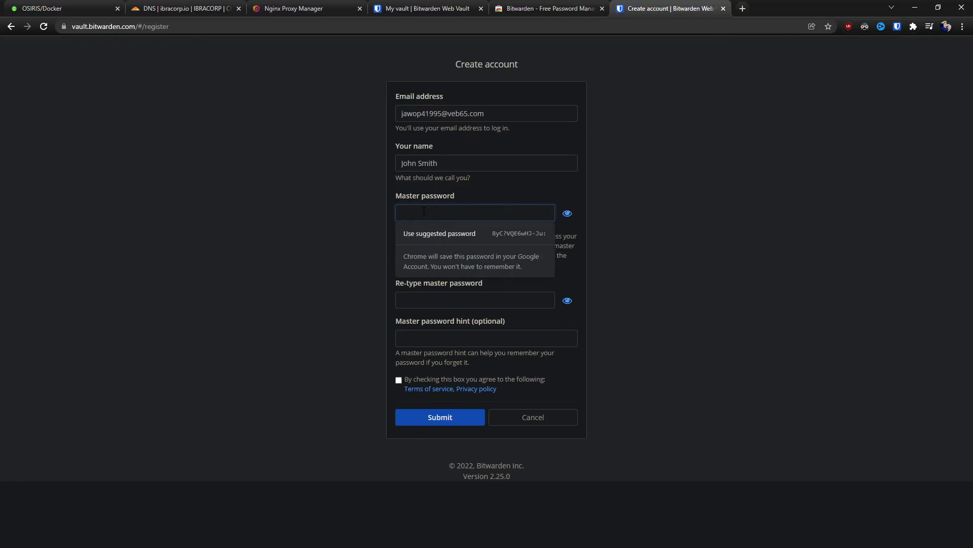
# Paste the copied password into both master password fields, accept the terms, and submit past the hCaptcha.
pyautogui.hotkey('ctrl', 'v')
pyautogui.click(437, 299)
pyautogui.hotkey('ctrl', 'v')
pyautogui.click(399, 380)
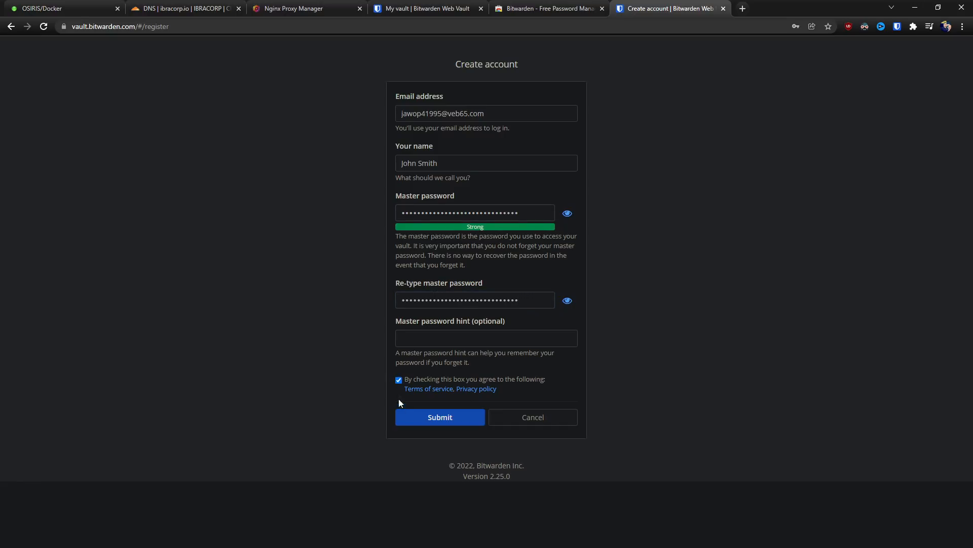
pyautogui.click(430, 421)
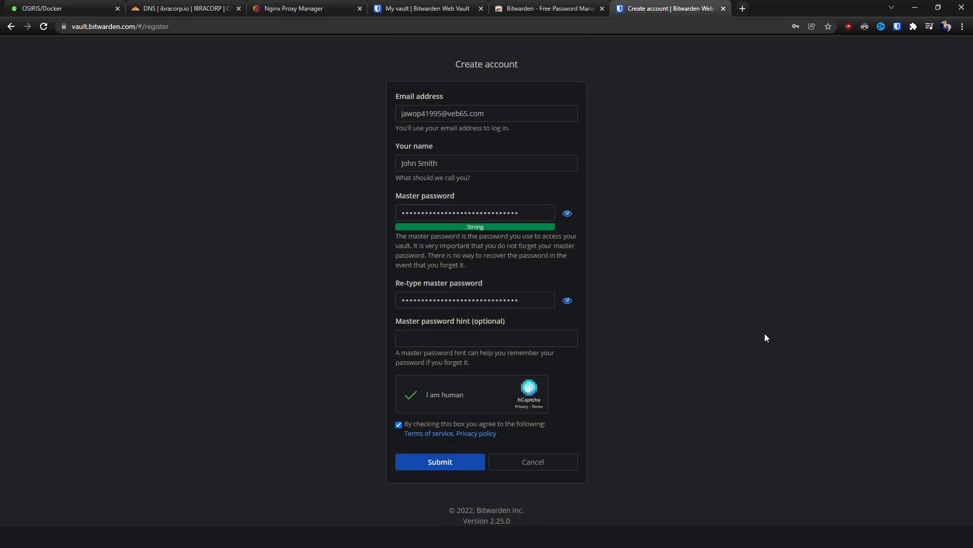
pyautogui.click(445, 463)
pyautogui.scroll(3, 785, 207)
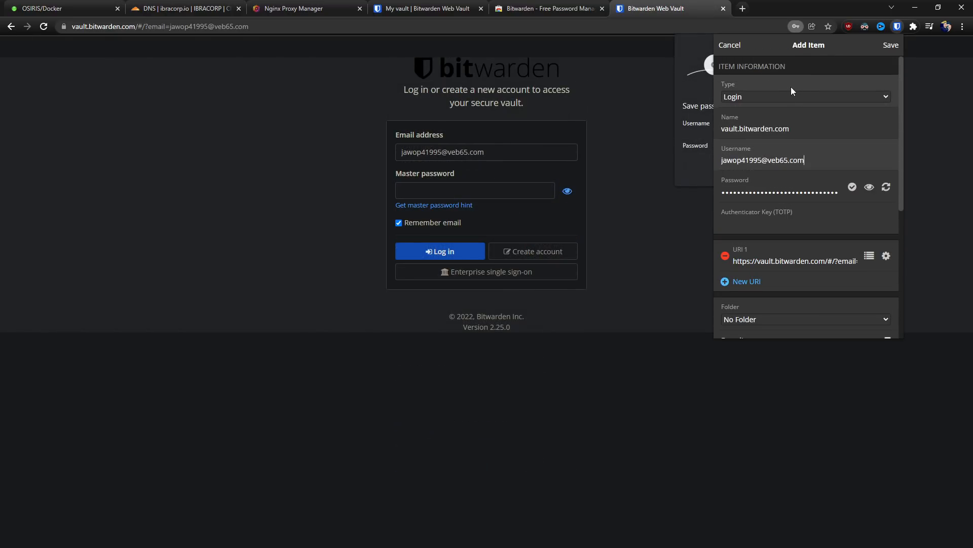
# Keep the new item's type as Login and its folder as No Folder.
pyautogui.click(773, 98)
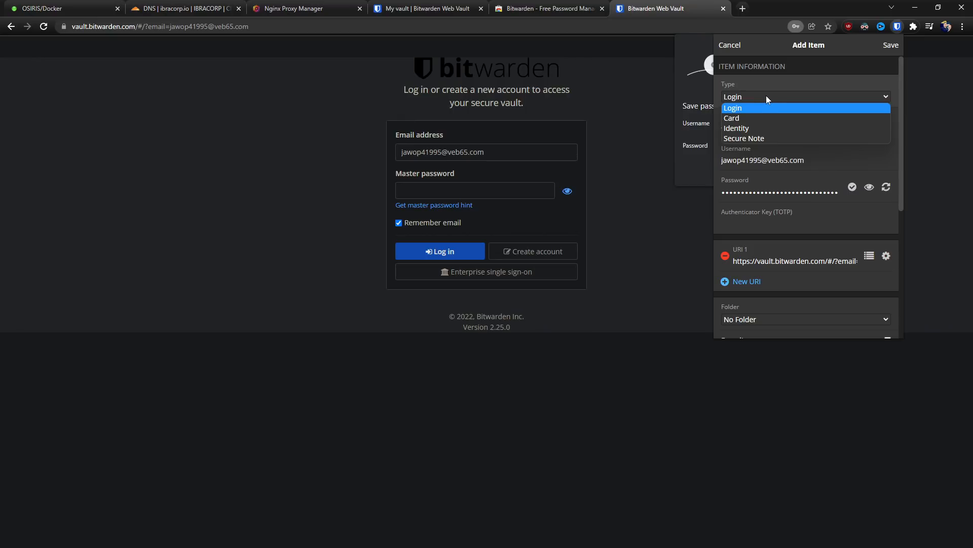
pyautogui.click(745, 108)
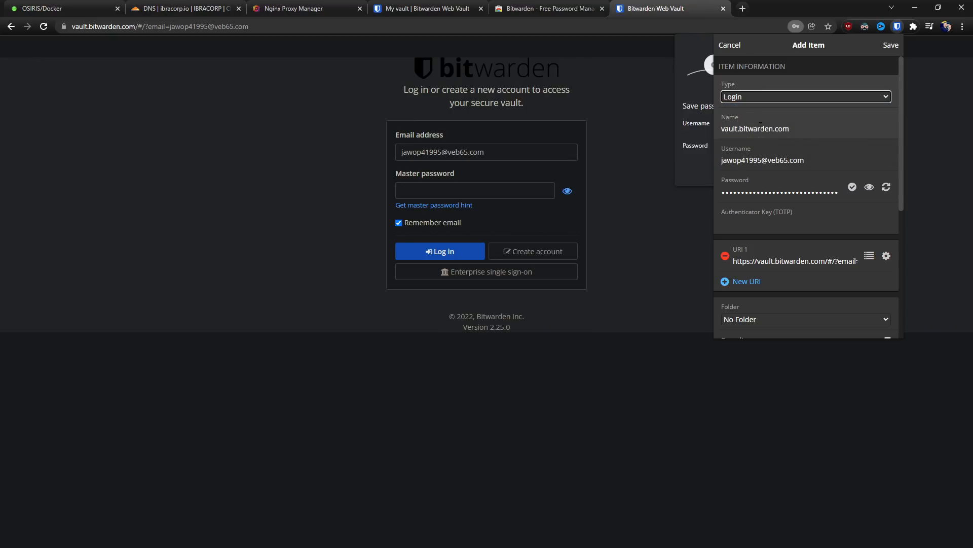
pyautogui.scroll(-1, 775, 125)
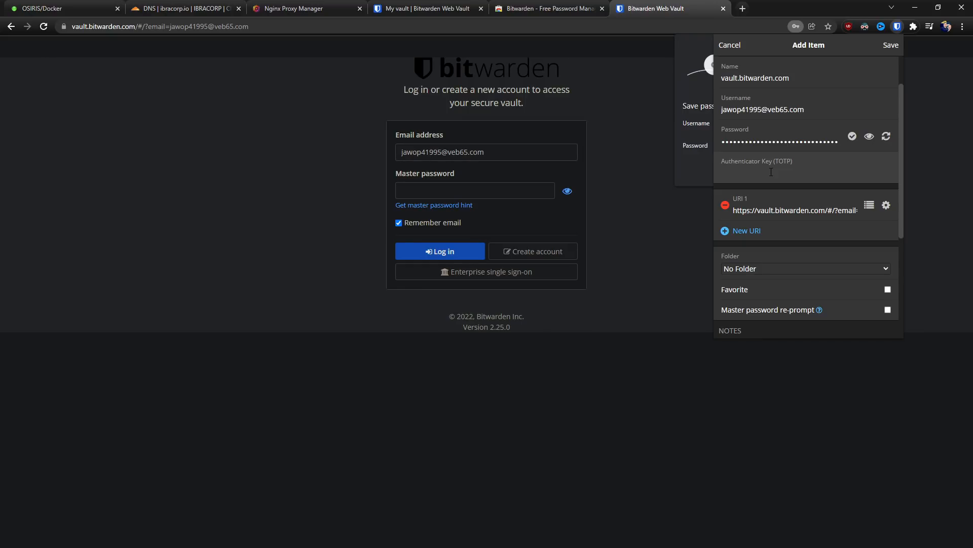
pyautogui.scroll(-3, 772, 172)
pyautogui.click(756, 114)
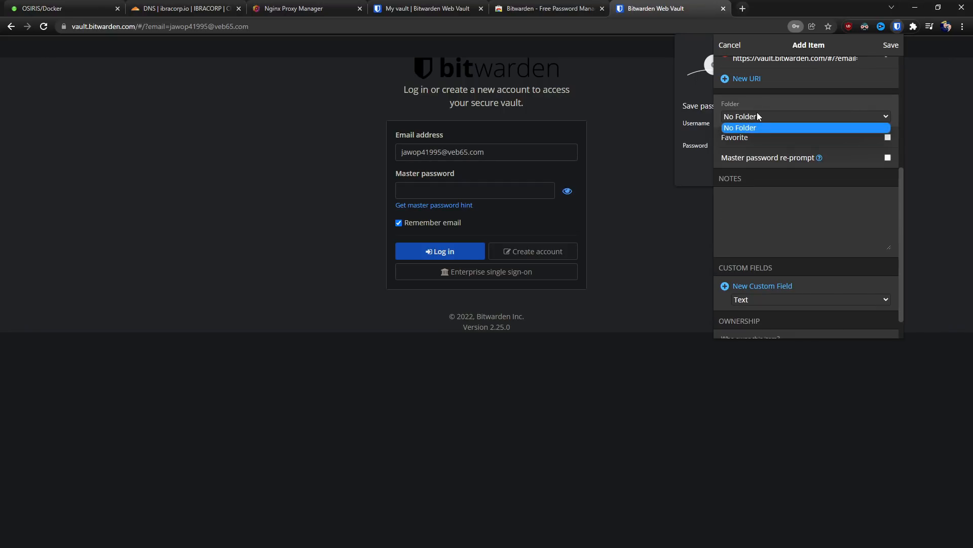
pyautogui.click(784, 128)
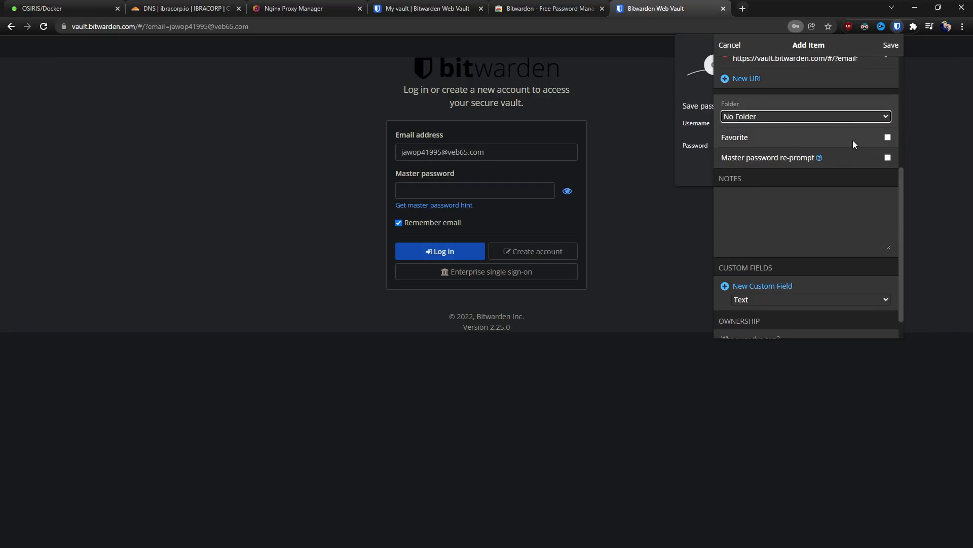
pyautogui.click(764, 202)
pyautogui.scroll(-1, 764, 180)
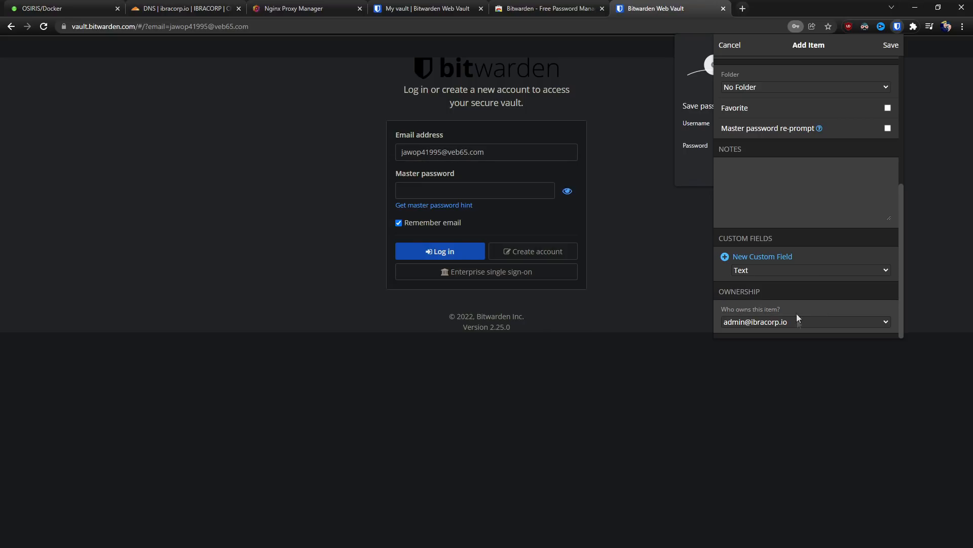
# Switch ownership from IBRACORP back to personal and save the login item.
pyautogui.click(817, 320)
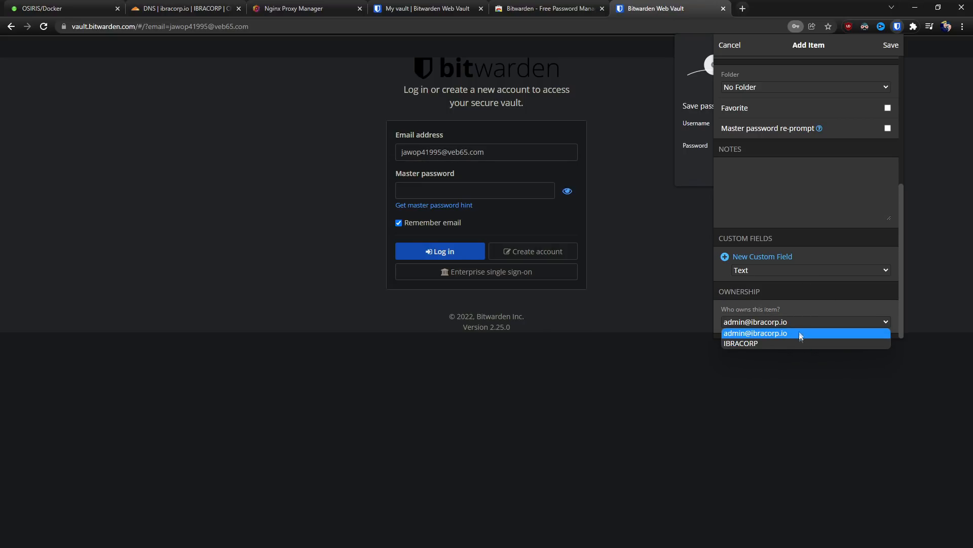
pyautogui.click(795, 344)
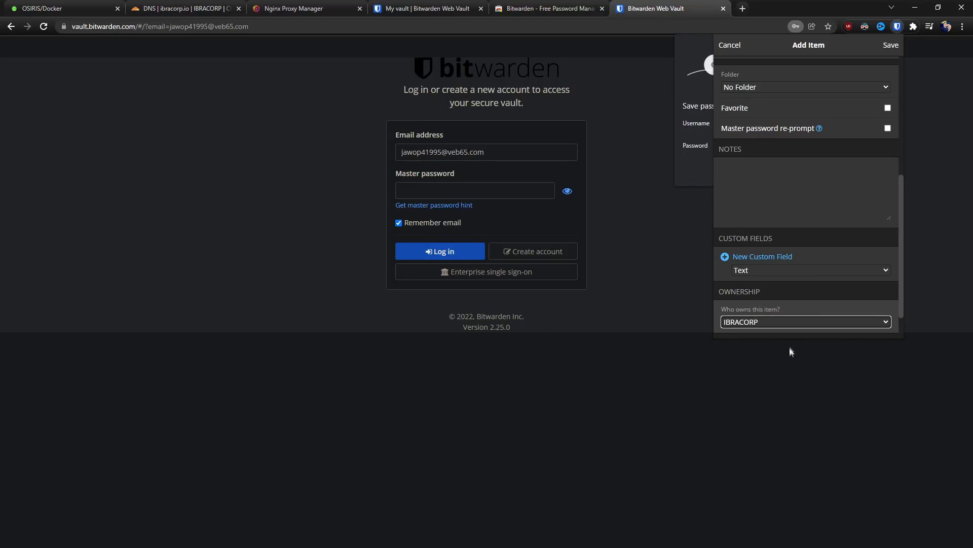
pyautogui.click(777, 322)
pyautogui.click(768, 334)
pyautogui.scroll(5, 803, 296)
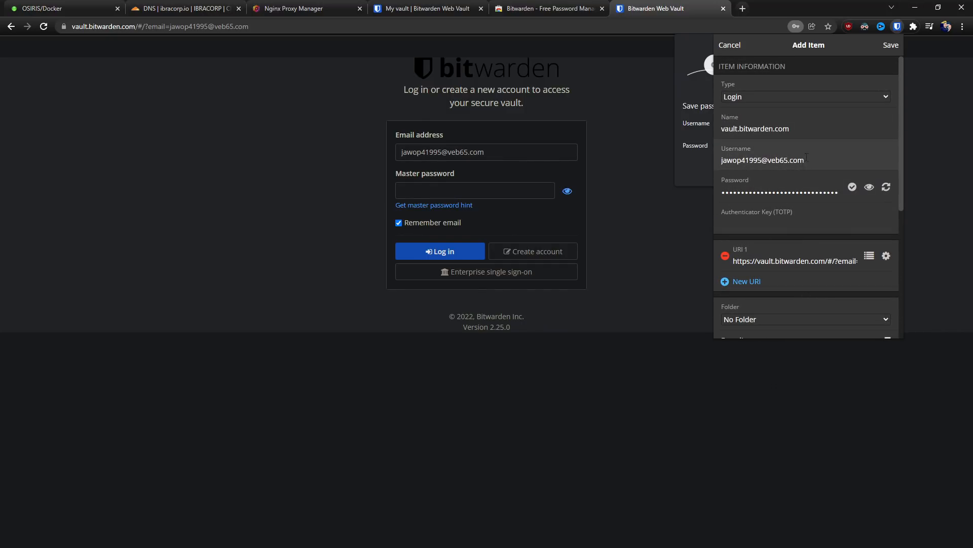
pyautogui.click(891, 47)
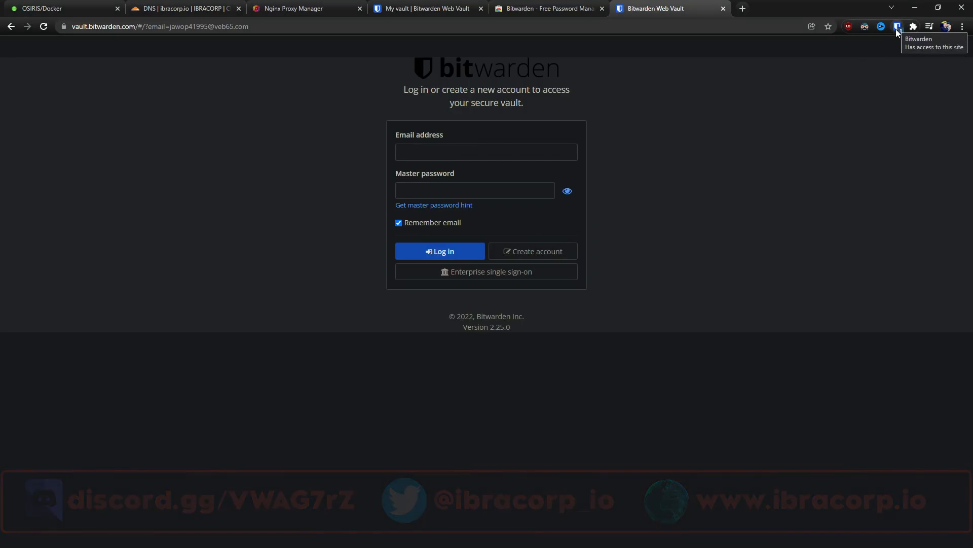
# Autofill the saved vault.bitwarden.com login, then clear the filled email and master password.
pyautogui.click(896, 28)
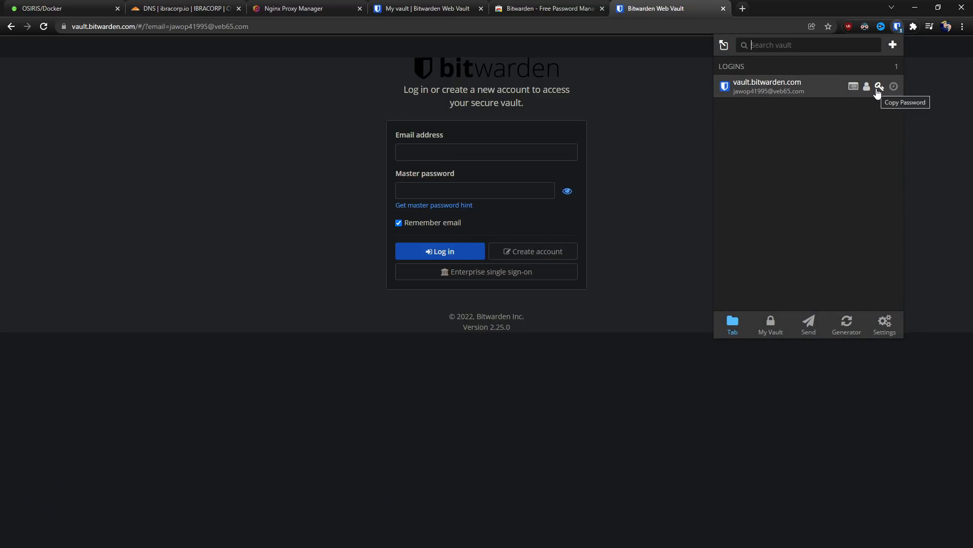
pyautogui.click(749, 89)
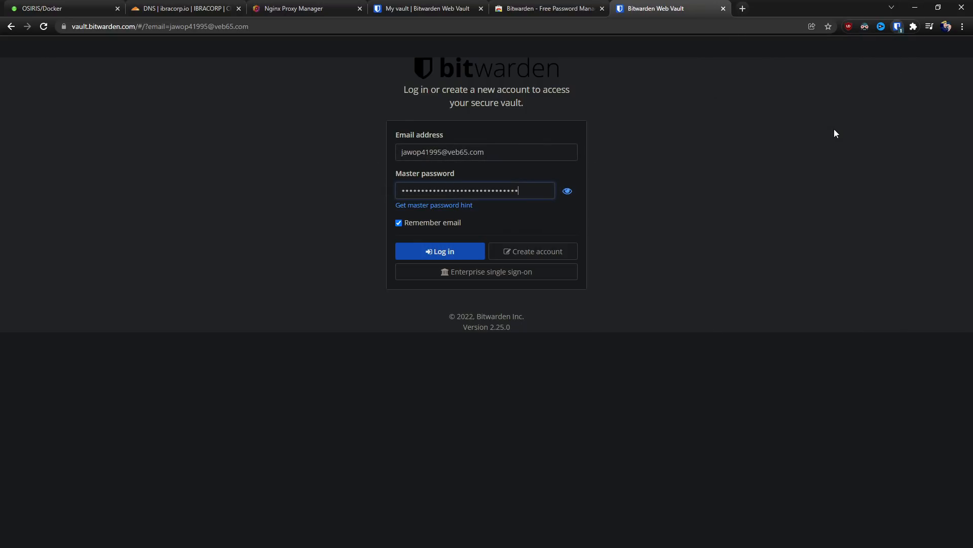
pyautogui.moveTo(524, 190); pyautogui.dragTo(373, 211)
pyautogui.press('BackSpace')
pyautogui.moveTo(500, 152); pyautogui.dragTo(354, 151)
pyautogui.press('BackSpace')
# Autofill the vault.bitwarden.com login again from the extension and log in to the web vault.
pyautogui.click(547, 8)
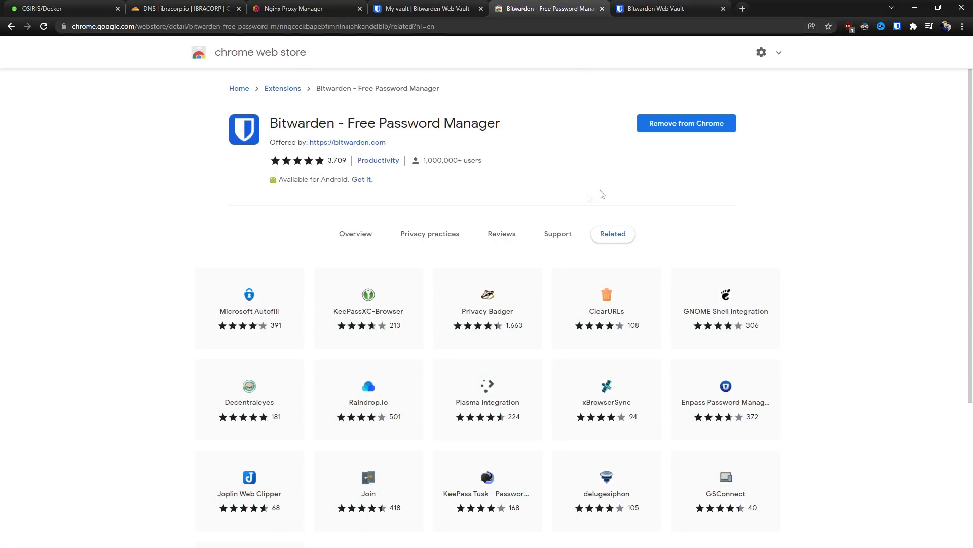
pyautogui.click(898, 26)
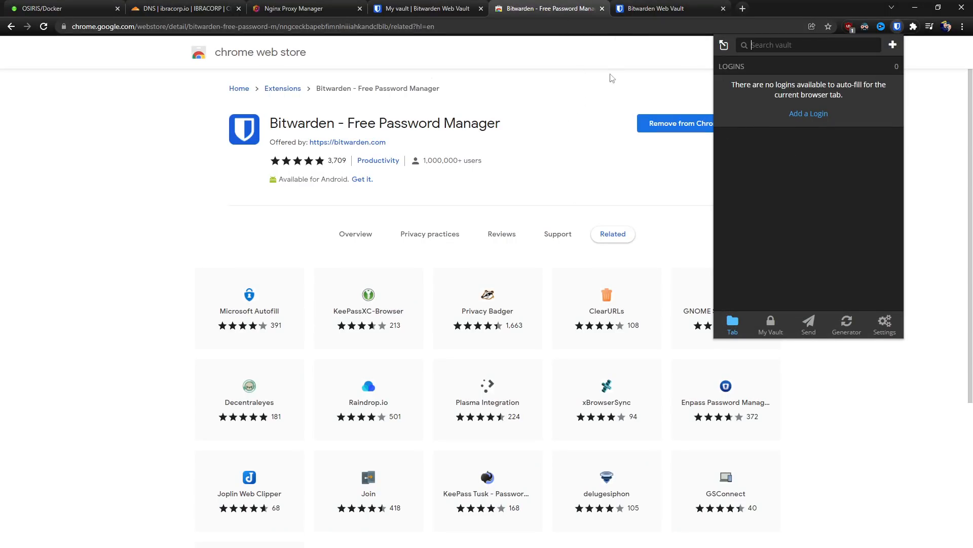
pyautogui.click(655, 9)
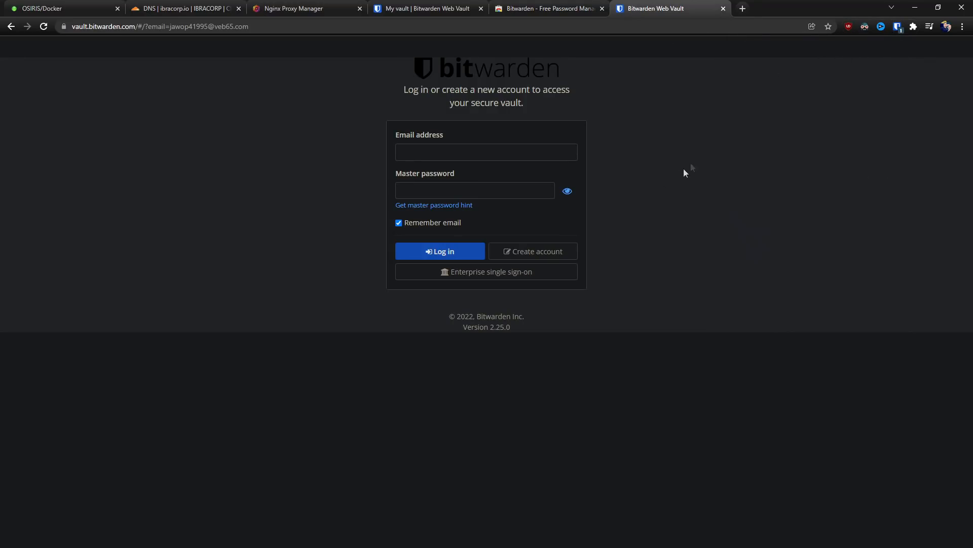
pyautogui.click(896, 28)
pyautogui.click(776, 87)
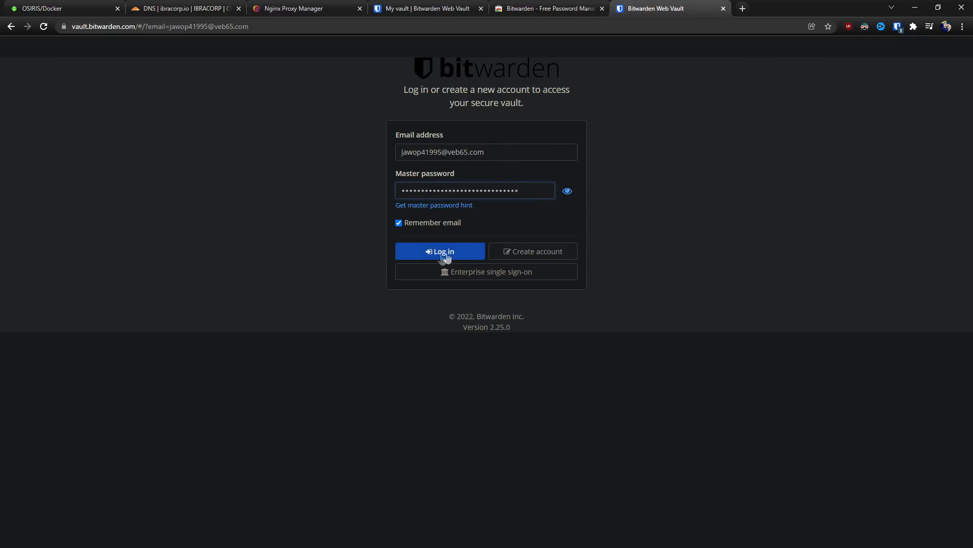
pyautogui.click(422, 257)
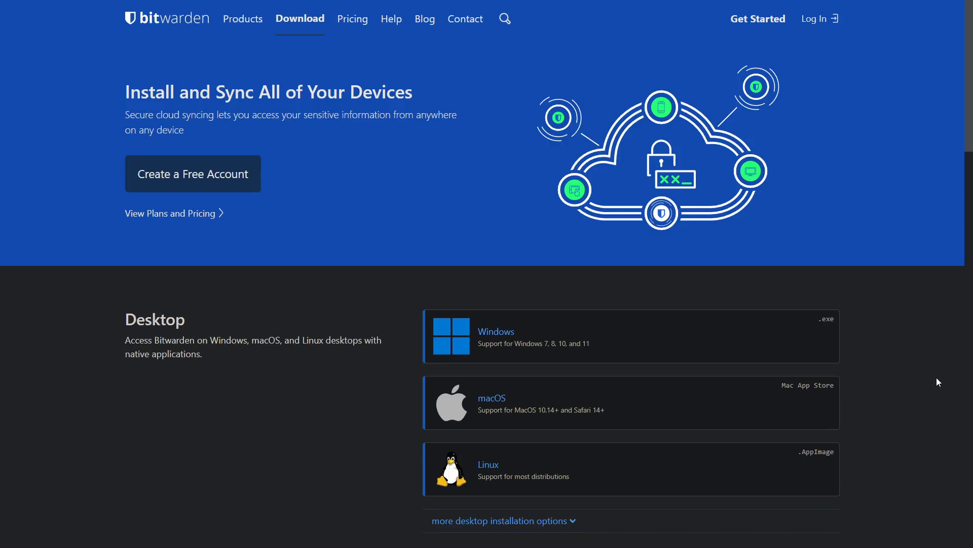
# Expand 'more desktop installation options' and scroll through the Windows, macOS and Linux sections.
pyautogui.scroll(-4, 603, 393)
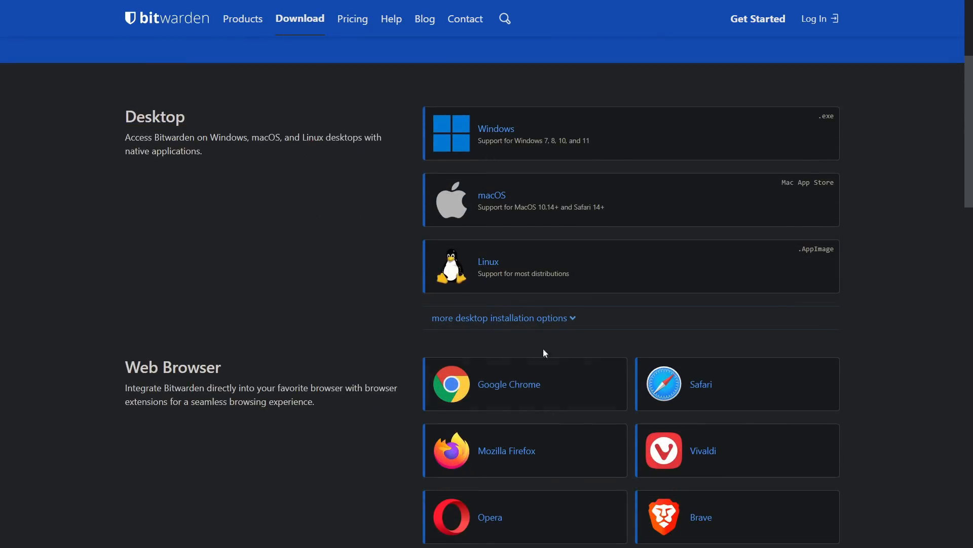
pyautogui.click(548, 319)
pyautogui.scroll(-3, 509, 404)
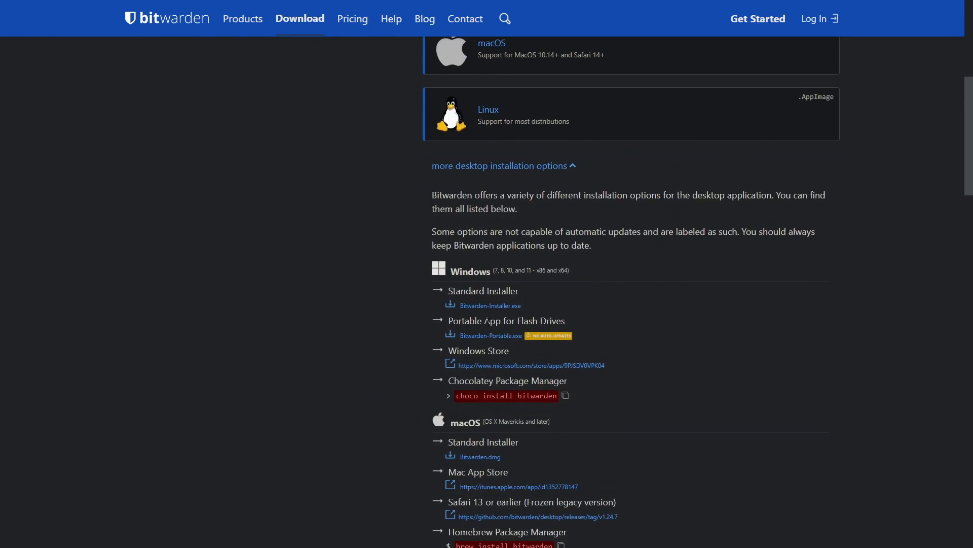
pyautogui.scroll(-9, 505, 380)
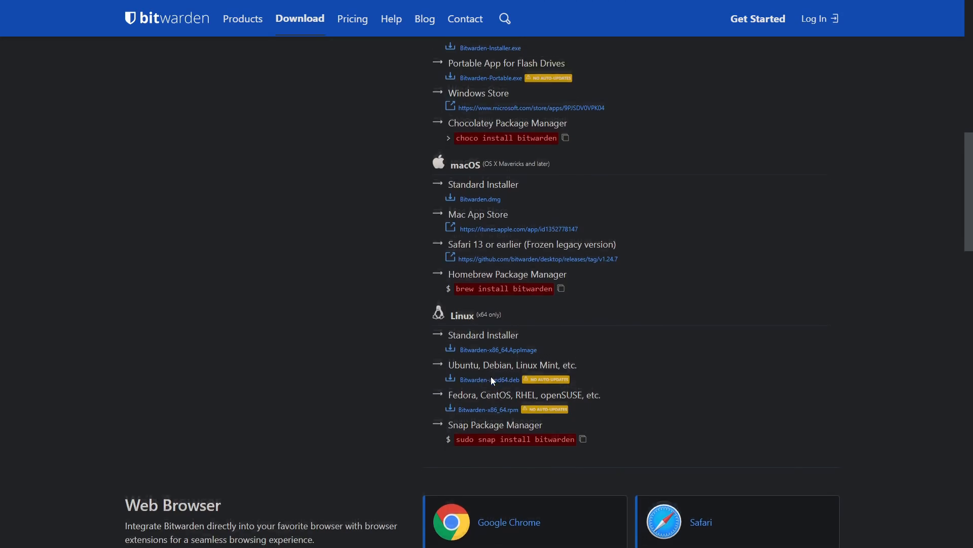
pyautogui.scroll(-4, 431, 304)
pyautogui.scroll(-5, 420, 284)
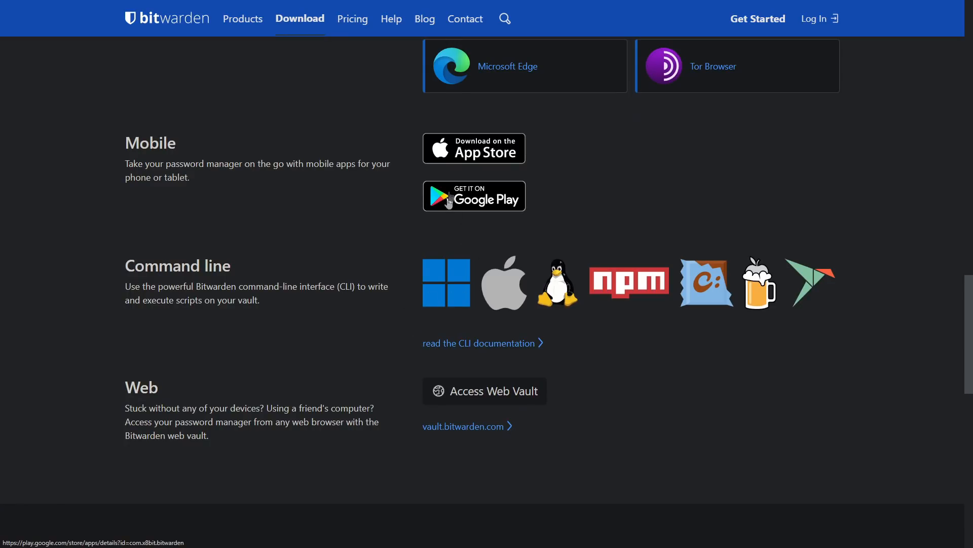
pyautogui.scroll(9, 458, 164)
pyautogui.scroll(15, 456, 163)
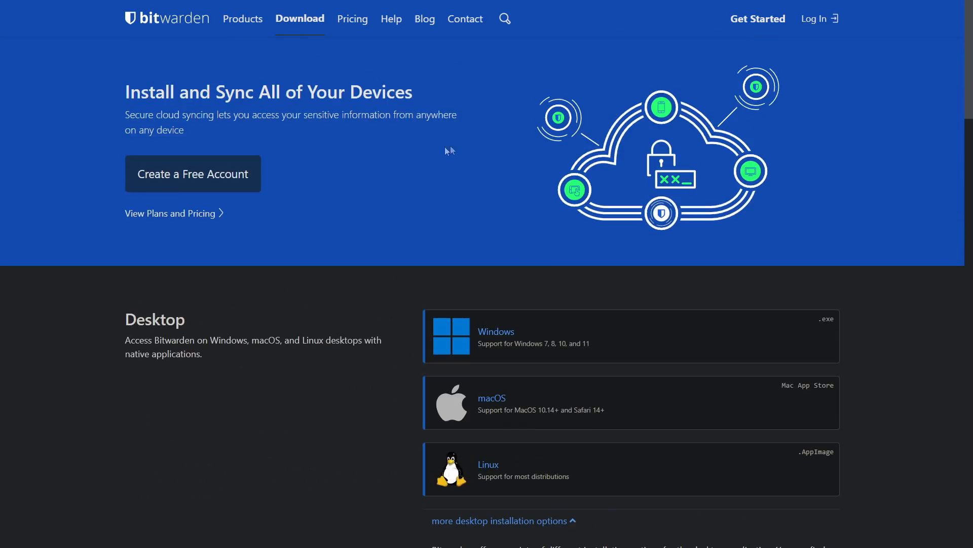
# Download and install the Windows desktop app into the default folder and launch it.
pyautogui.click(496, 329)
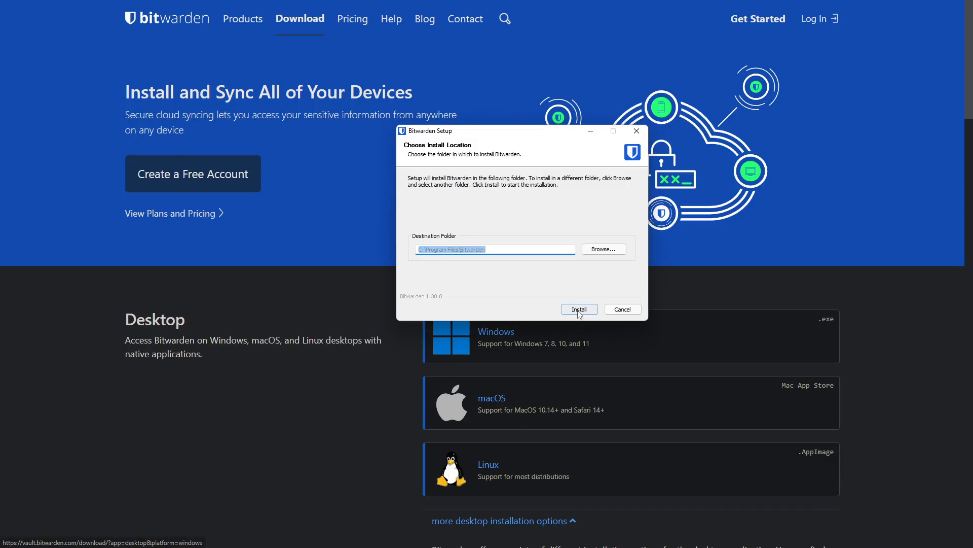
pyautogui.click(579, 310)
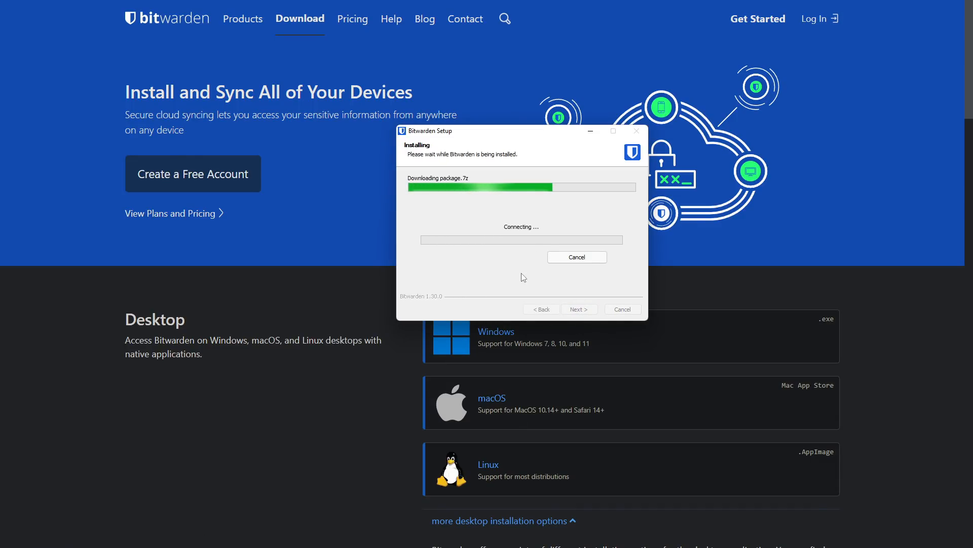
pyautogui.click(578, 308)
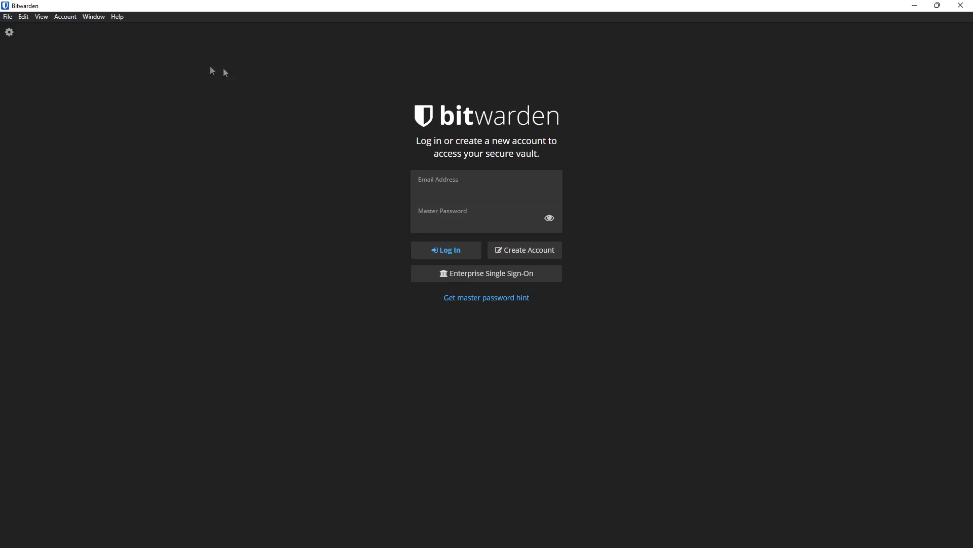
pyautogui.click(13, 32)
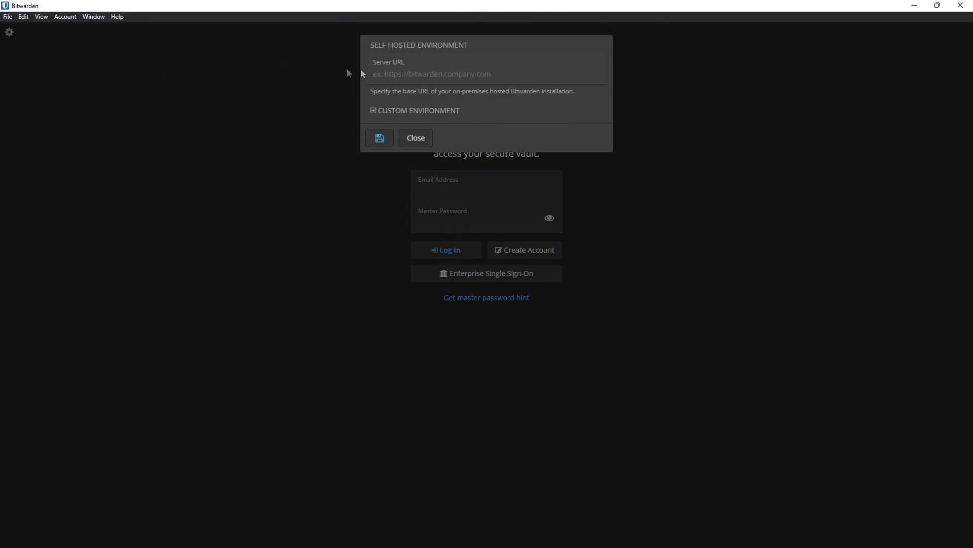
pyautogui.write('warden.ibracorp.io')
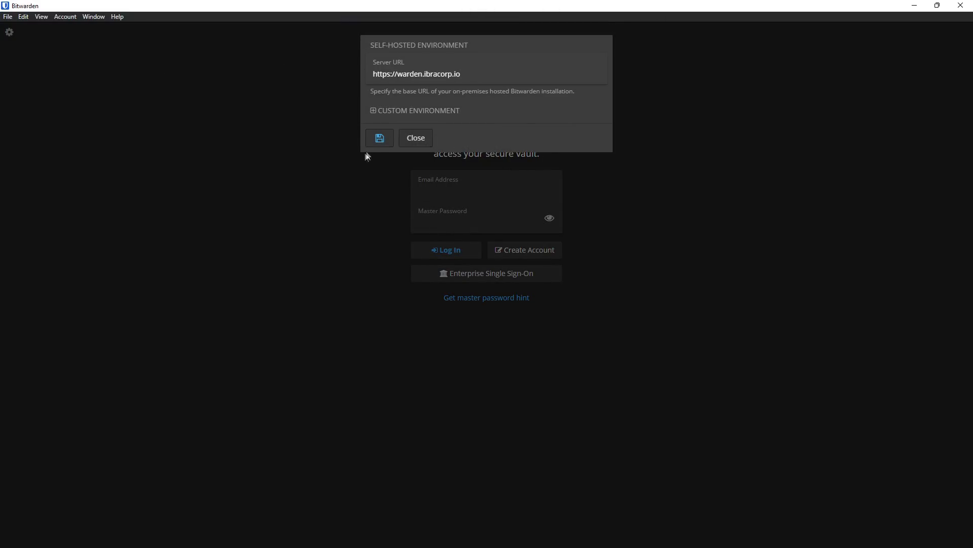
pyautogui.click(380, 138)
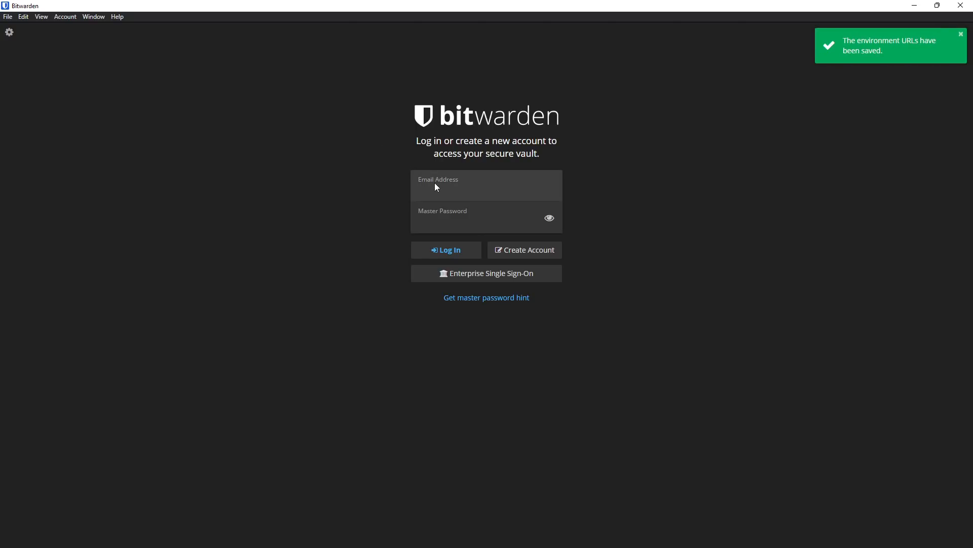
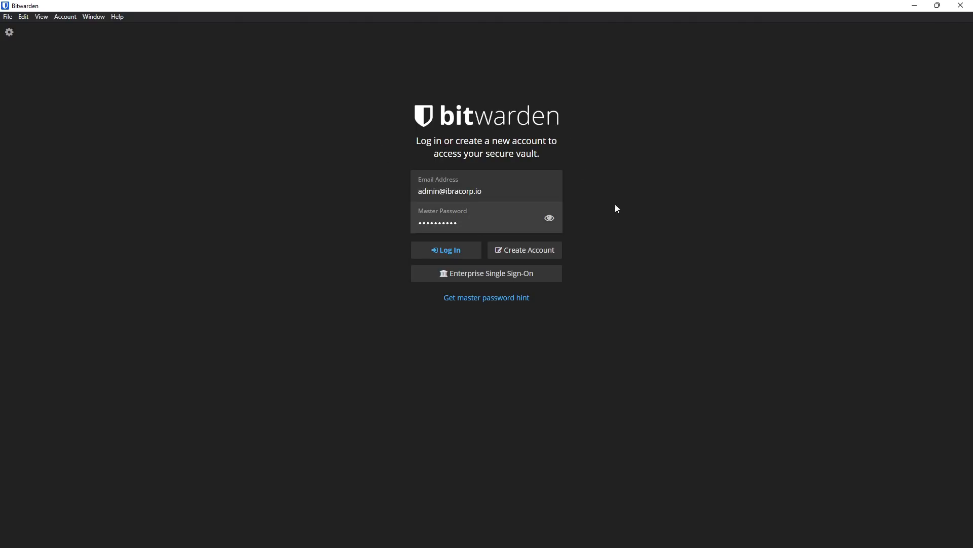
pyautogui.click(455, 254)
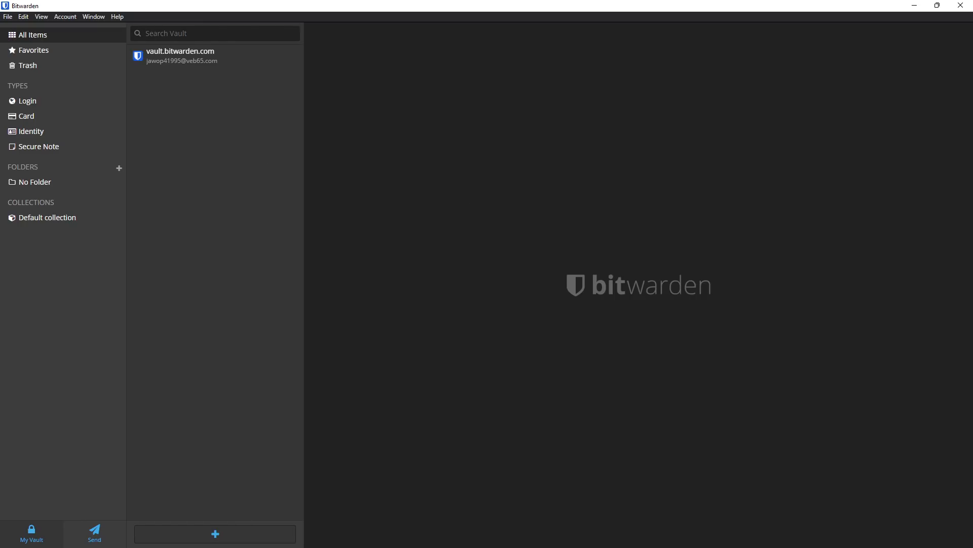
pyautogui.click(914, 5)
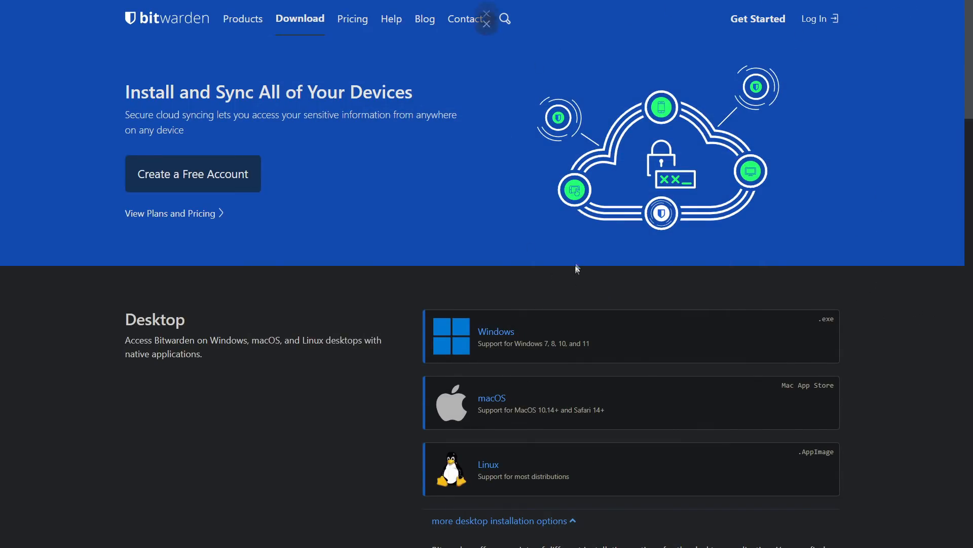
# Generate a password via the Bitwarden context menu and paste it over the master password.
pyautogui.rightClick(475, 176)
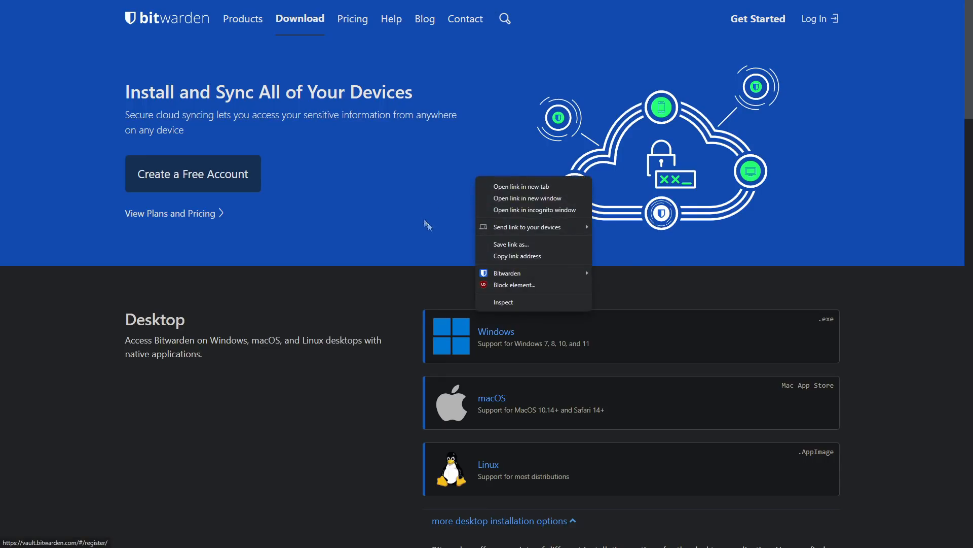
pyautogui.moveTo(536, 277)
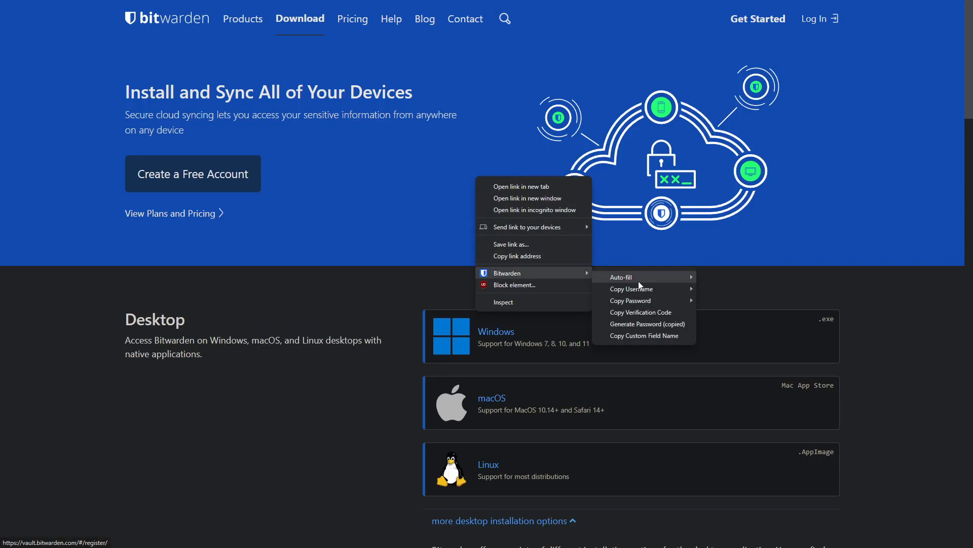
pyautogui.moveTo(639, 283)
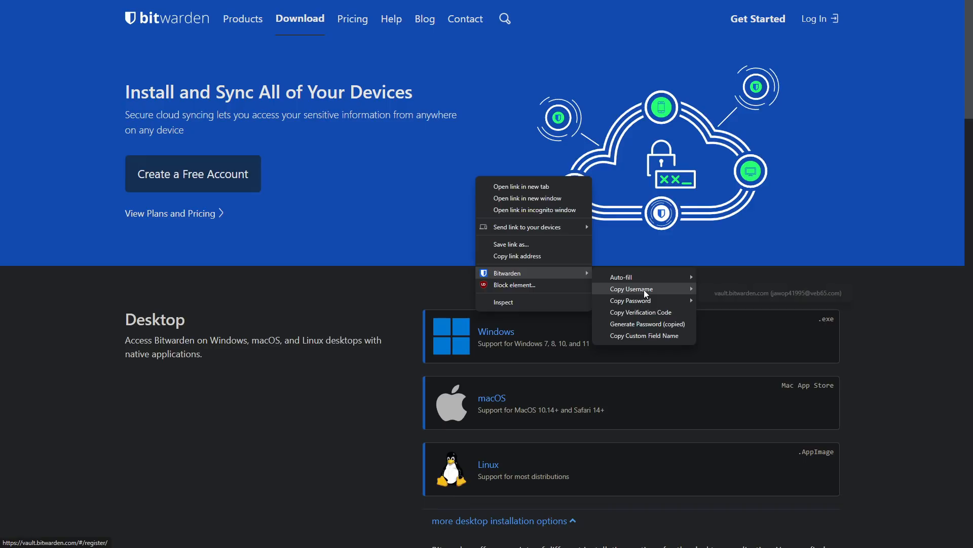
pyautogui.click(650, 328)
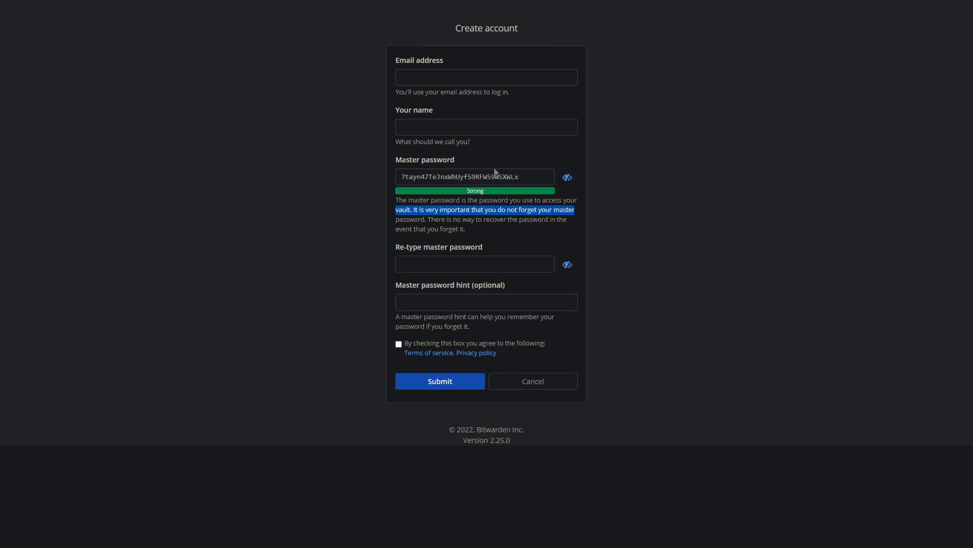
pyautogui.rightClick(701, 152)
pyautogui.moveTo(735, 324)
pyautogui.click(899, 378)
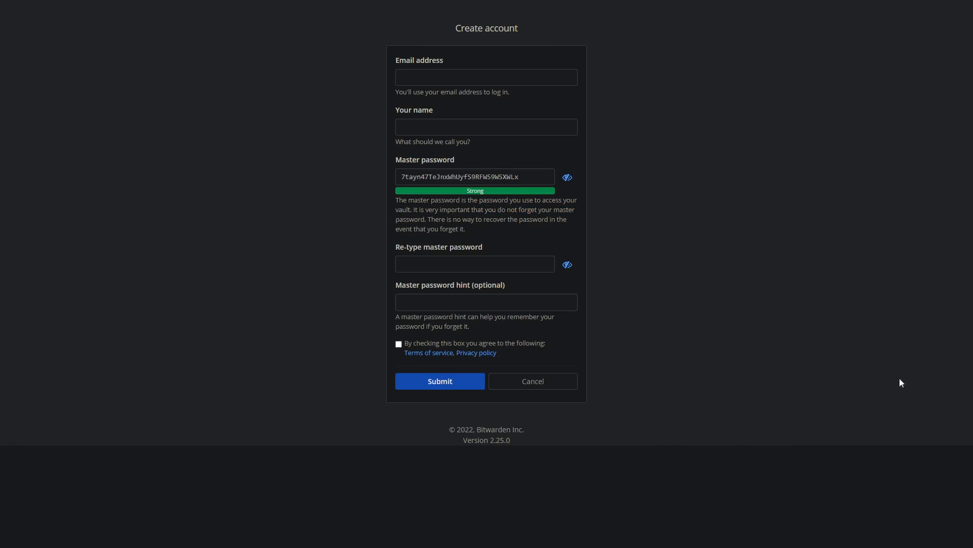
pyautogui.moveTo(542, 177); pyautogui.dragTo(370, 144)
pyautogui.hotkey('ctrl', 'v')
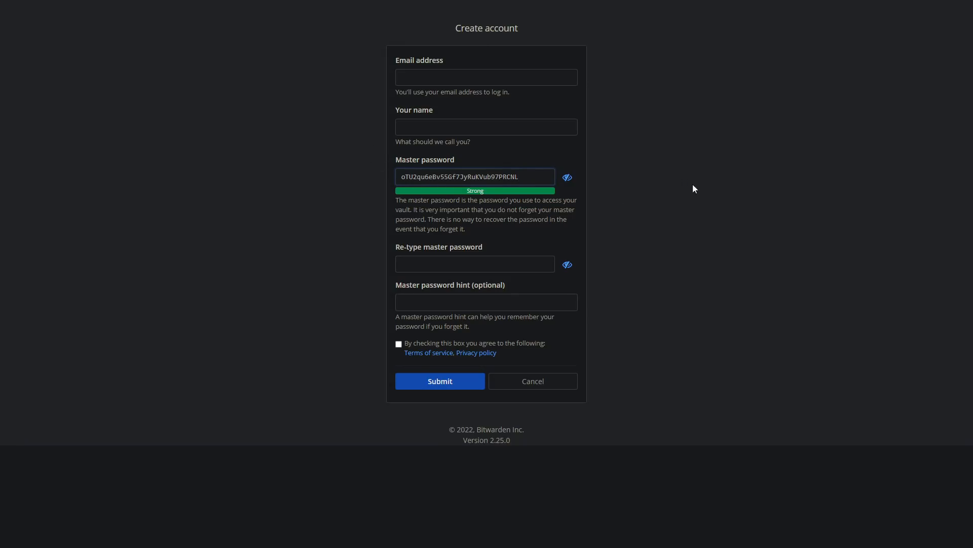